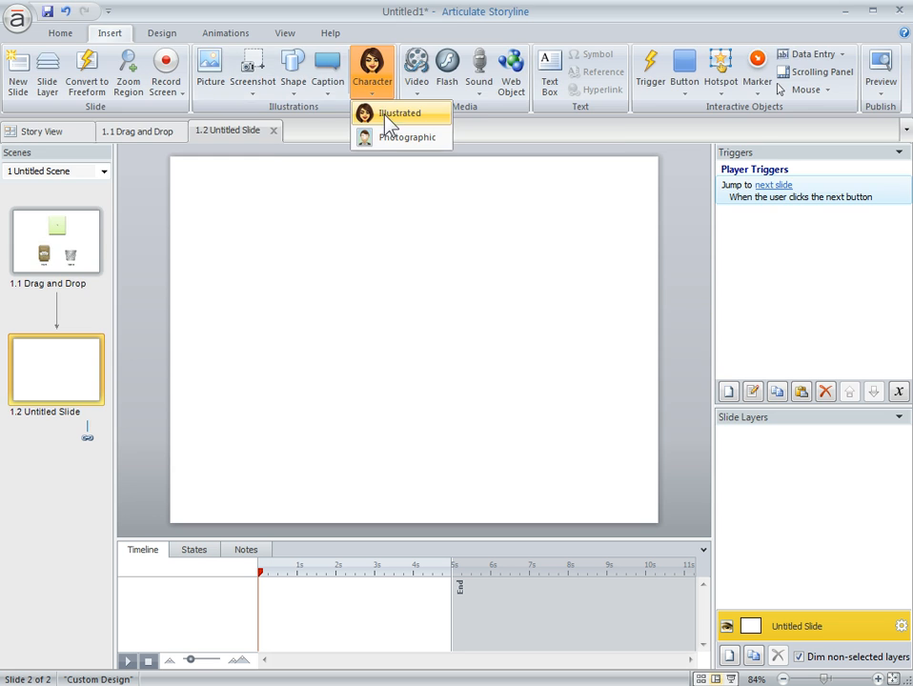
Step: Insert the illustrated Female 2 character with the Talking expression, Sitting with phone pose and right-facing perspective
{"action": "left_click", "coordinate": [385, 118]}
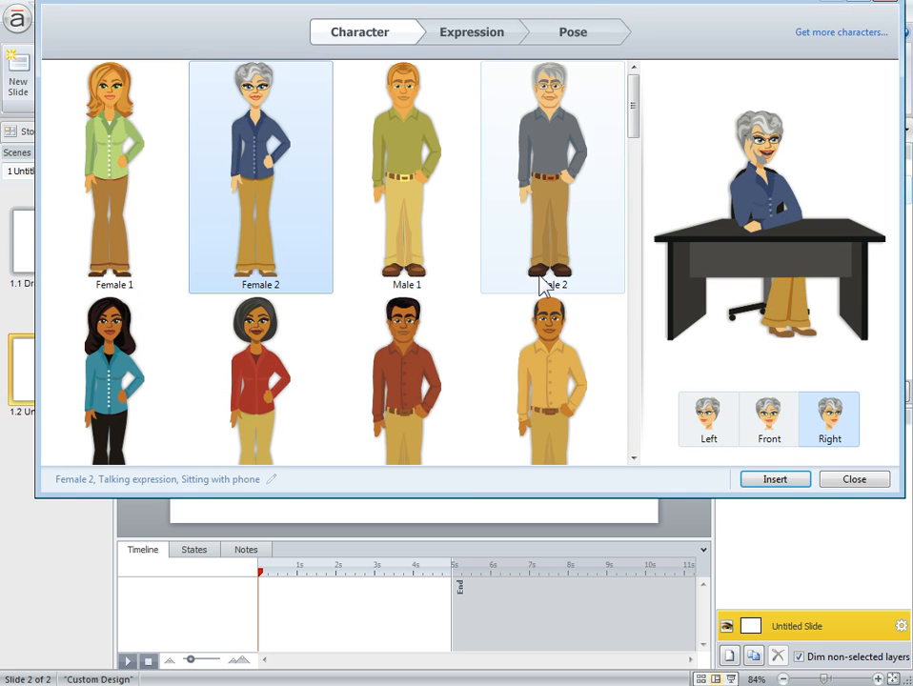
{"action": "left_click", "coordinate": [471, 38]}
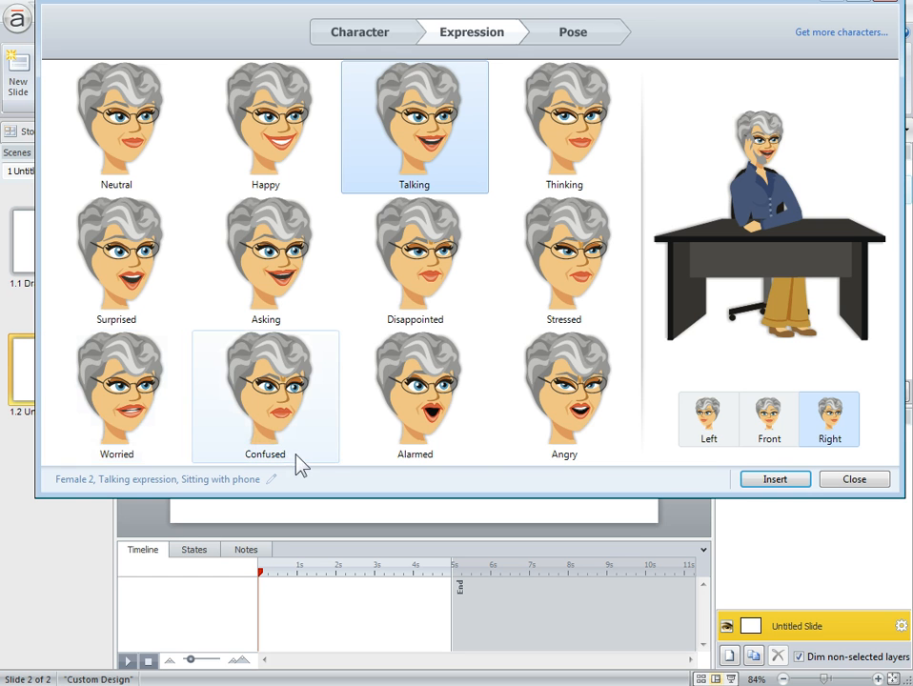
{"action": "left_click", "coordinate": [588, 39]}
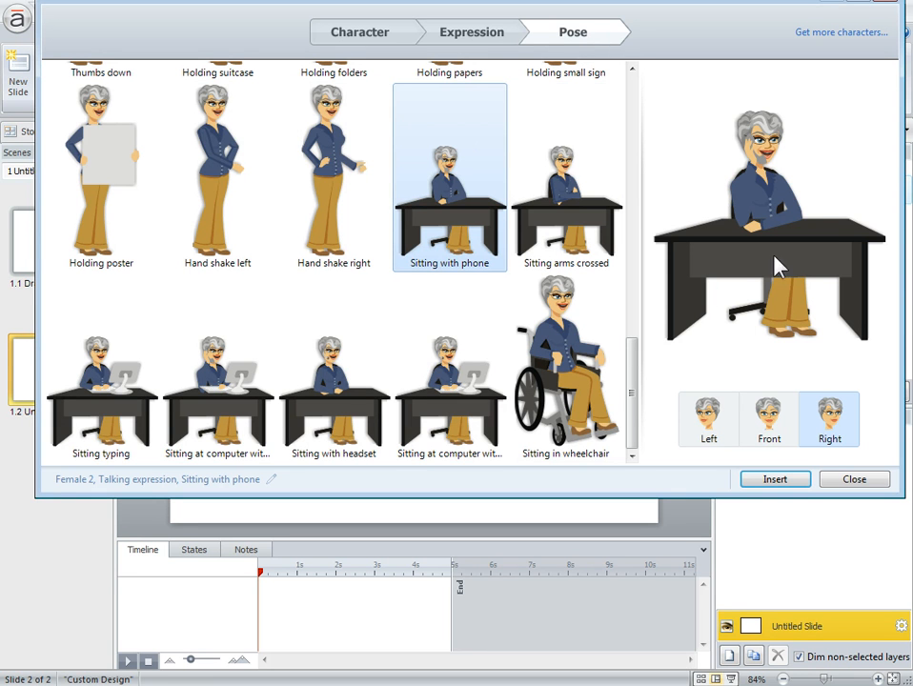
{"action": "left_click", "coordinate": [762, 481]}
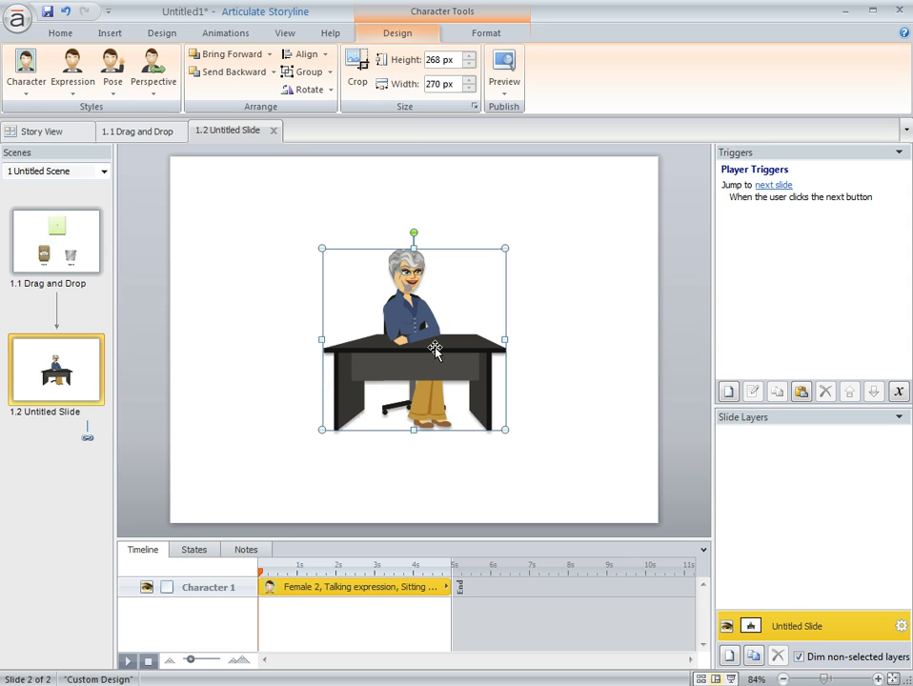
Step: Crop the character to her upper body without the desk, then enlarge it and place it in the slide's upper left area
{"action": "left_click", "coordinate": [357, 74]}
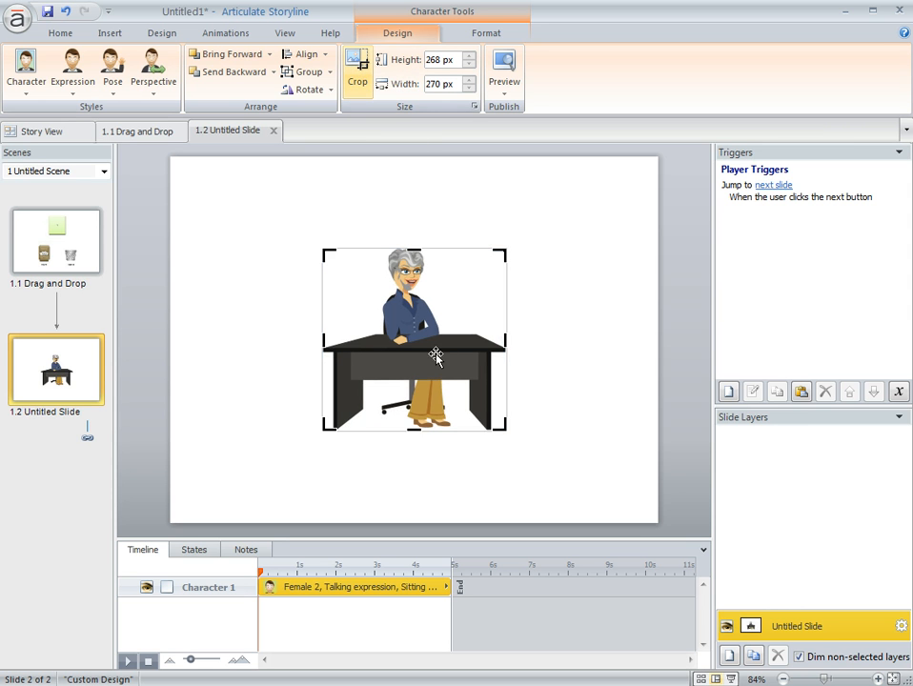
{"action": "left_click_drag", "start_coordinate": [414, 432], "coordinate": [414, 331]}
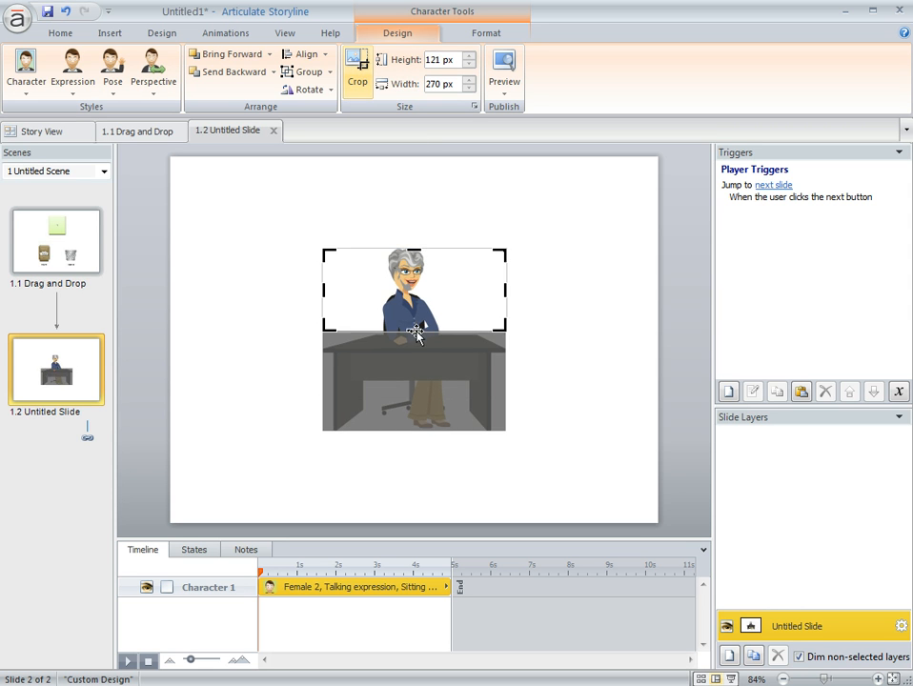
{"action": "left_click_drag", "start_coordinate": [323, 290], "coordinate": [366, 292]}
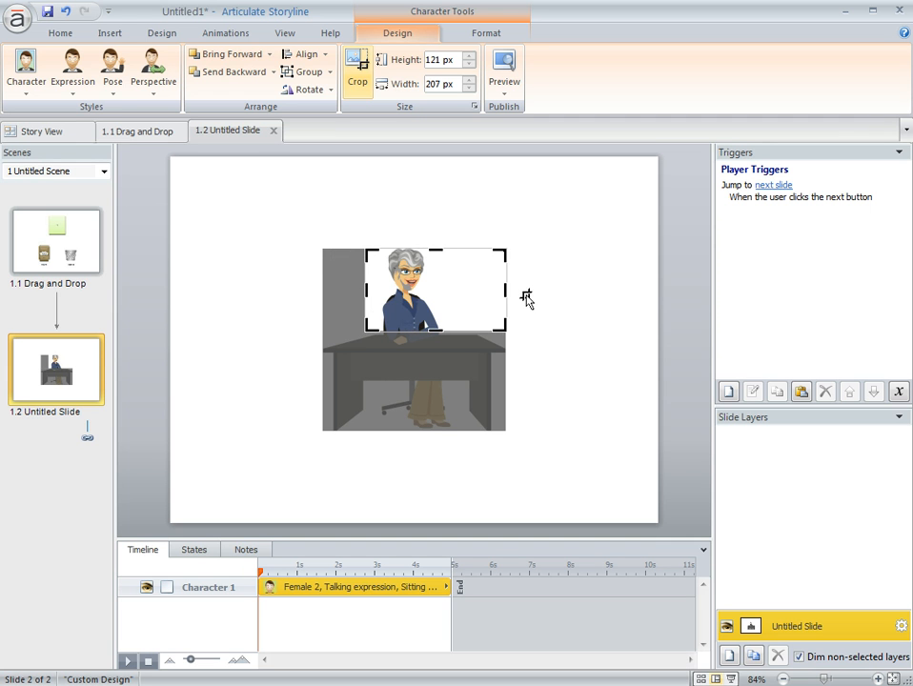
{"action": "left_click_drag", "start_coordinate": [507, 290], "coordinate": [373, 342]}
{"action": "left_click", "coordinate": [572, 291]}
{"action": "left_click", "coordinate": [407, 300]}
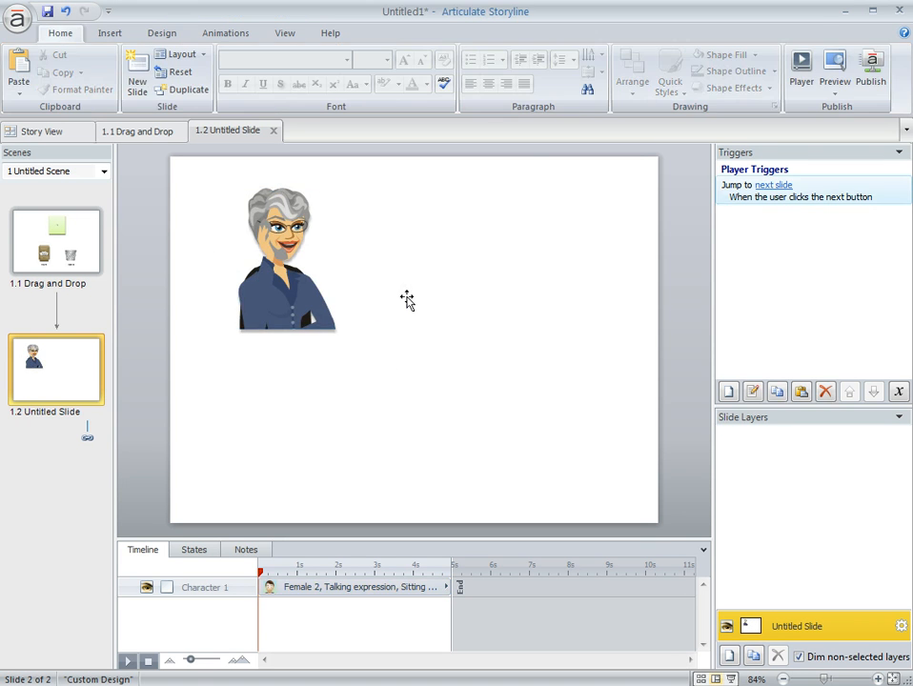
Step: Add a text box reading "I have a problem." to the right of the character
{"action": "left_click", "coordinate": [116, 35]}
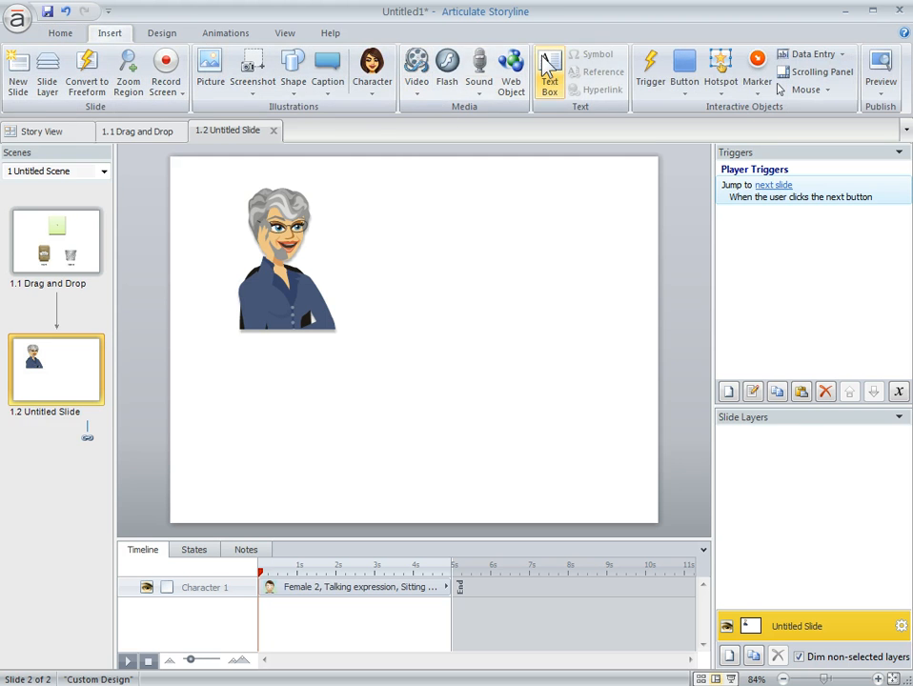
{"action": "mouse_move", "coordinate": [376, 199]}
{"action": "left_mouse_down"}
{"action": "mouse_move", "coordinate": [530, 265]}
{"action": "mouse_move", "coordinate": [587, 277]}
{"action": "left_mouse_up"}
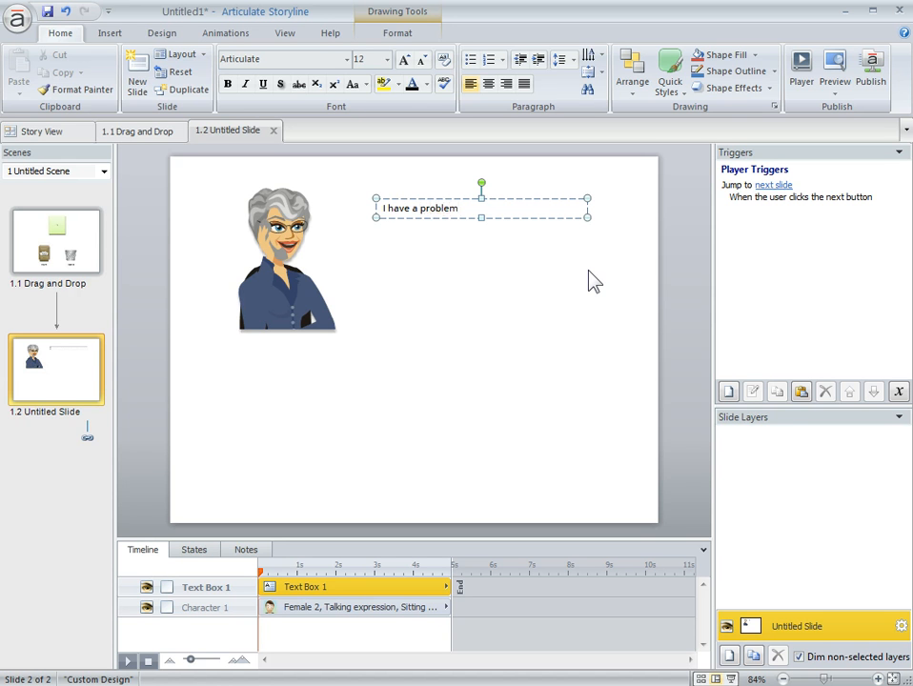
{"action": "left_click", "coordinate": [553, 203]}
Step: Increase the font size of the "I have a problem." text by five increments
{"action": "left_click", "coordinate": [404, 60]}
{"action": "left_click", "coordinate": [404, 60]}
{"action": "left_click", "coordinate": [404, 60]}
{"action": "left_click", "coordinate": [405, 60]}
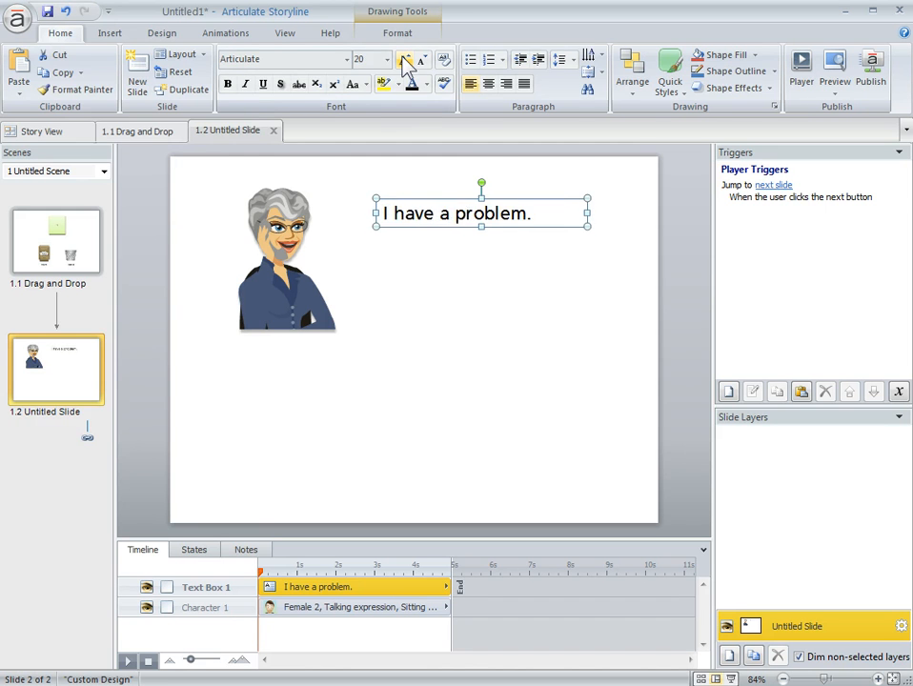
{"action": "left_click", "coordinate": [404, 60]}
{"action": "key", "text": "Escape"}
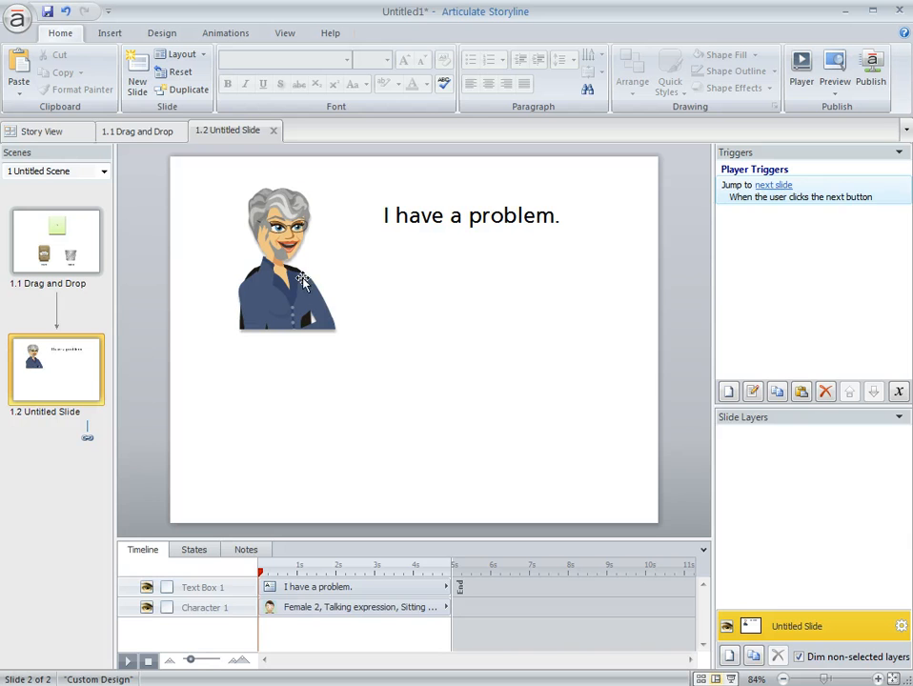
Step: Duplicate the character into the slide's lower right area and change the copy to Female 1
{"action": "left_click_drag", "start_coordinate": [302, 280], "coordinate": [618, 451], "text": "ctrl"}
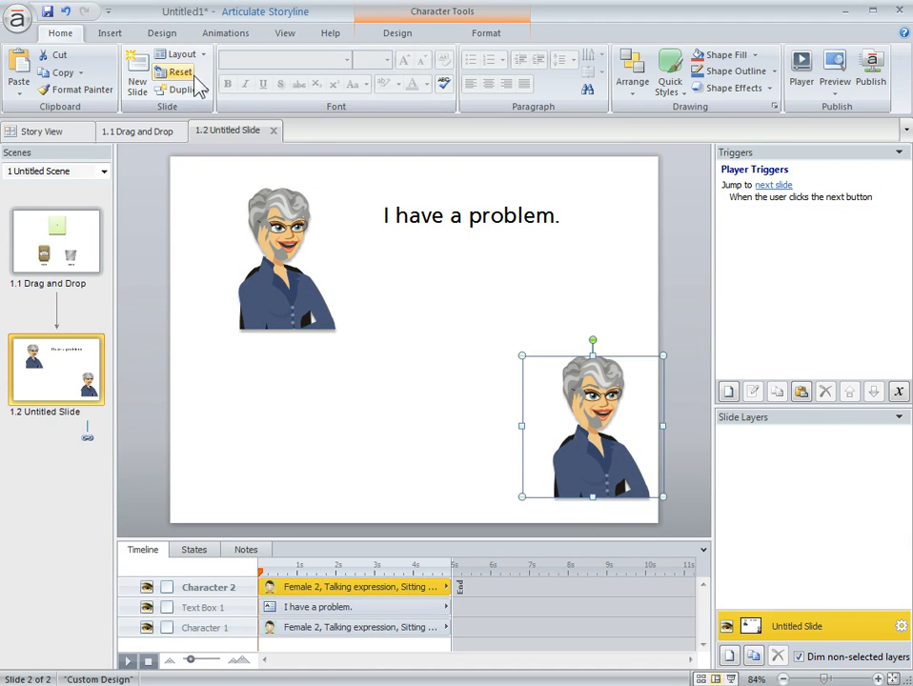
{"action": "double_click", "coordinate": [611, 425]}
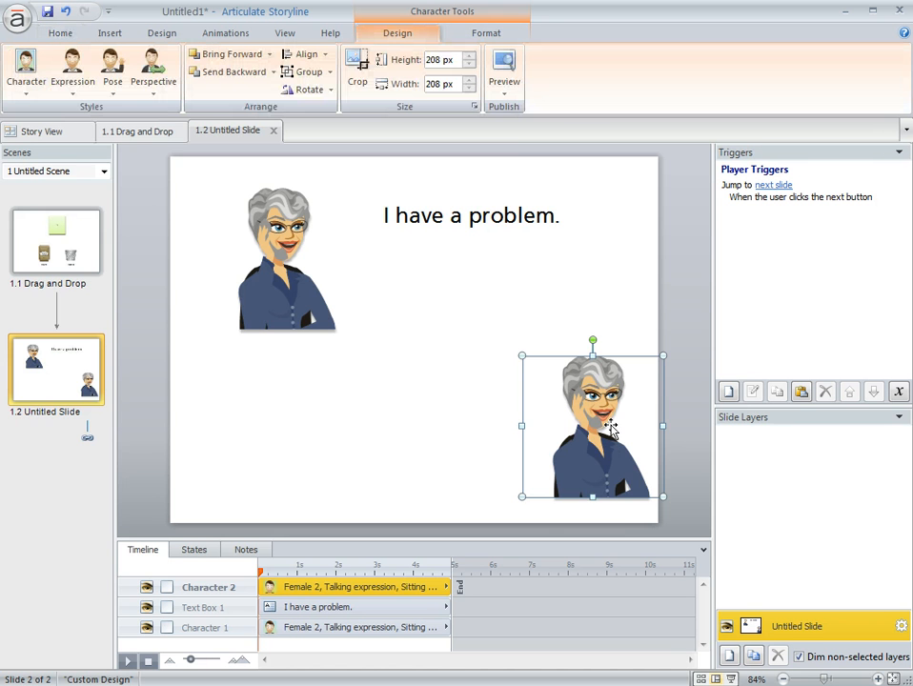
{"action": "left_click", "coordinate": [31, 94]}
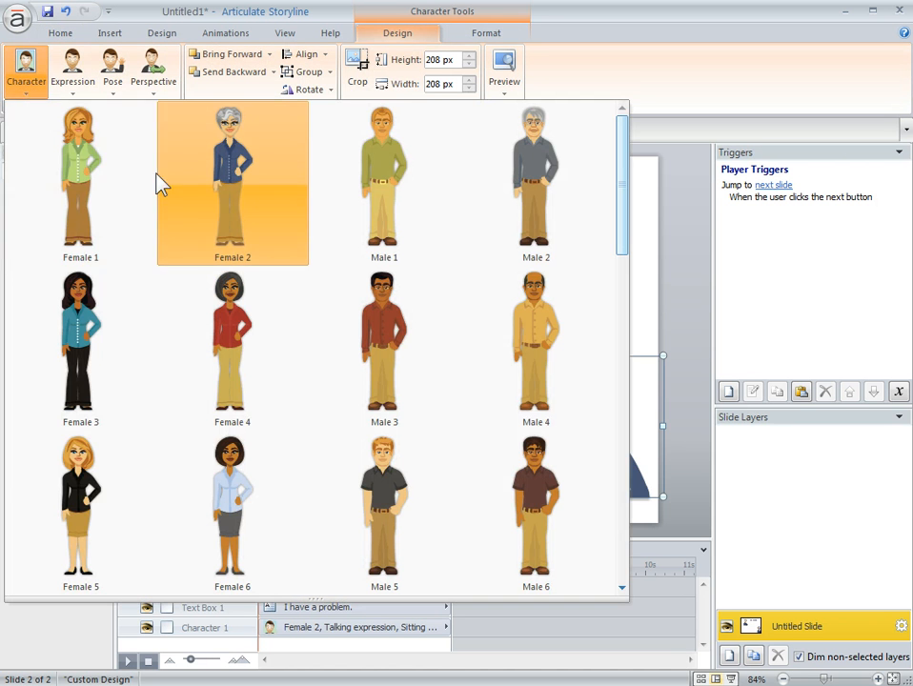
{"action": "left_click", "coordinate": [91, 167]}
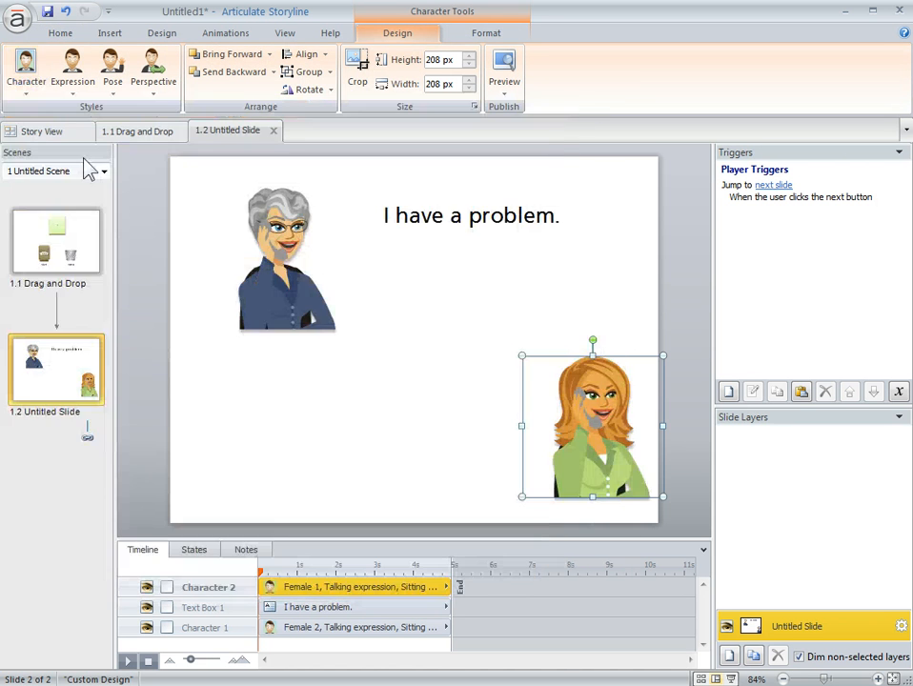
Step: Make the Female 1 character face left with a Neutral expression and the Sitting with headset pose
{"action": "left_click", "coordinate": [152, 91]}
{"action": "left_click", "coordinate": [174, 161]}
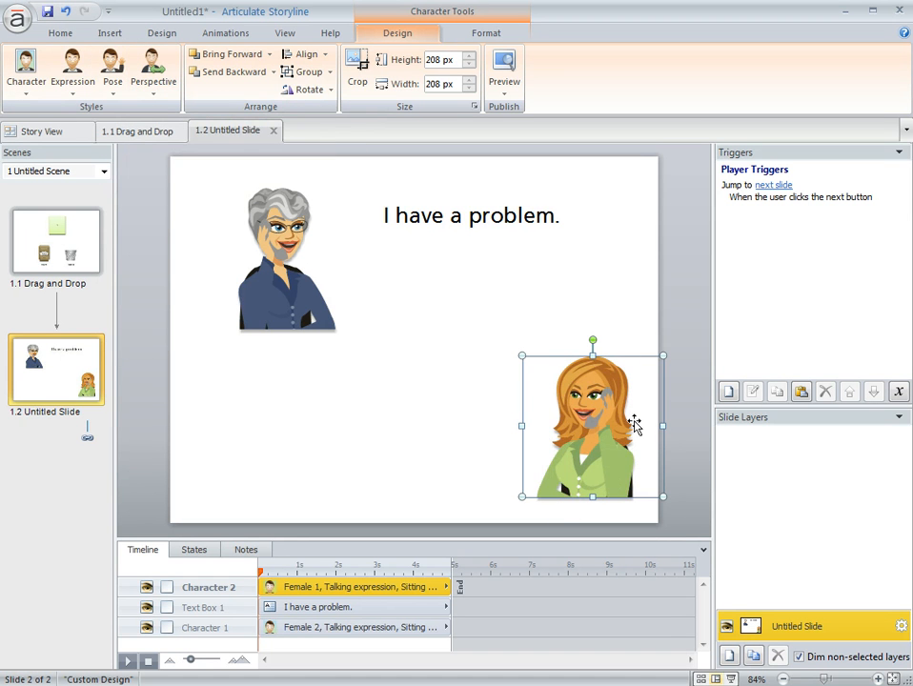
{"action": "left_click", "coordinate": [75, 91]}
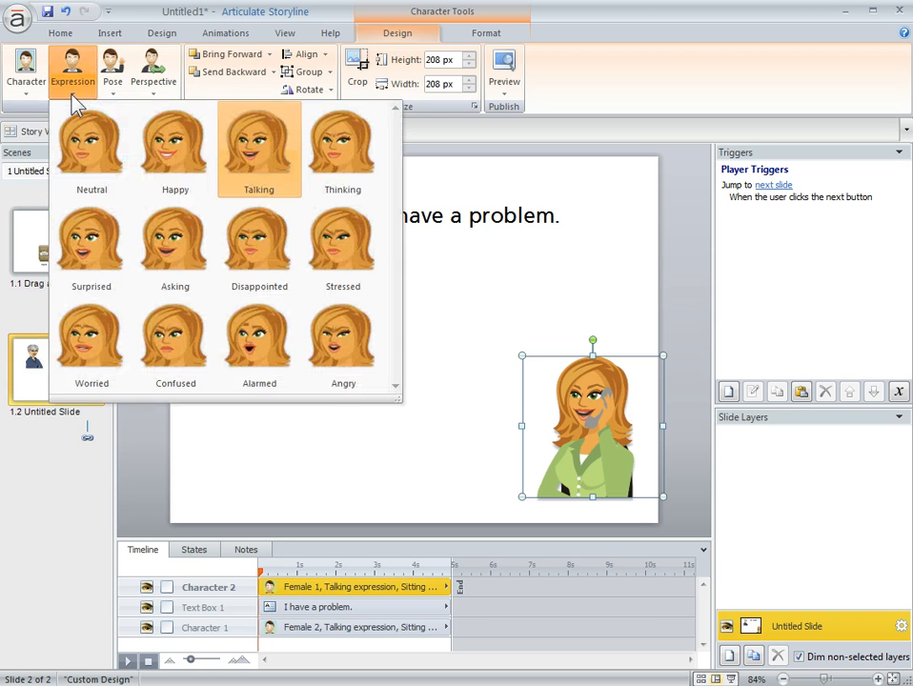
{"action": "left_click", "coordinate": [100, 143]}
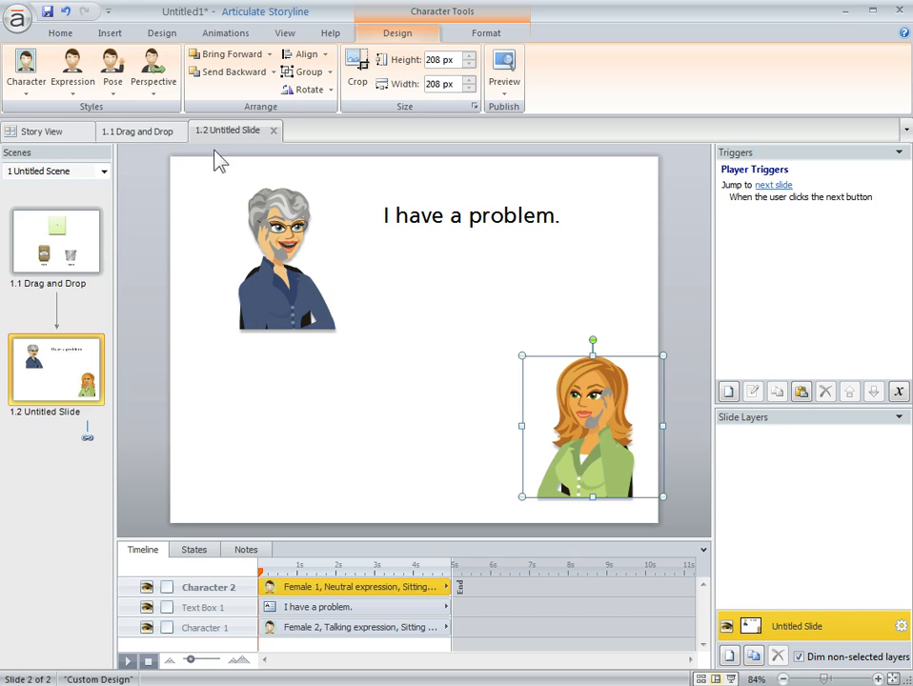
{"action": "left_click", "coordinate": [112, 95]}
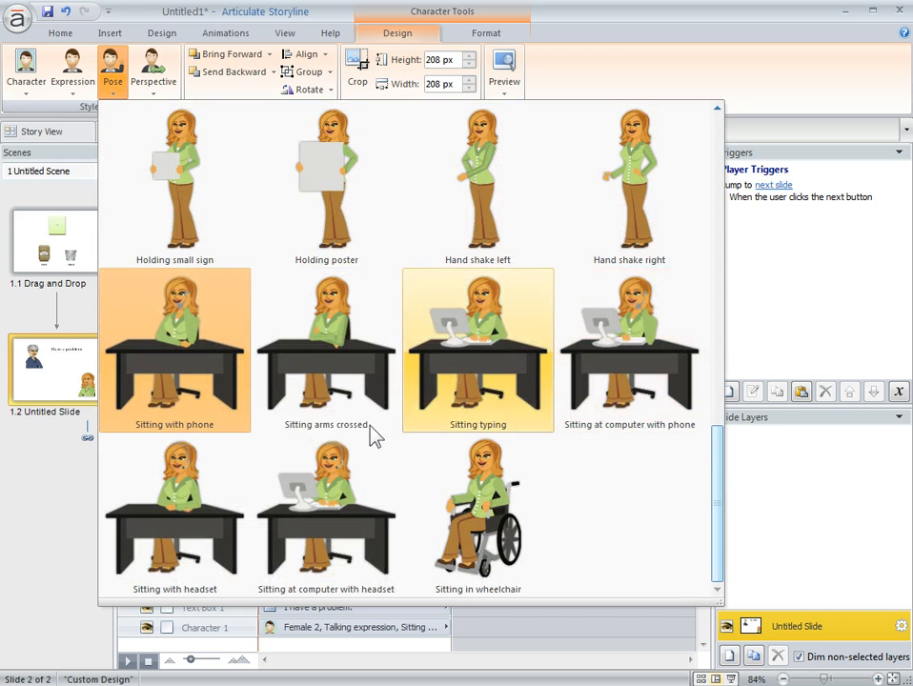
{"action": "left_click", "coordinate": [172, 490]}
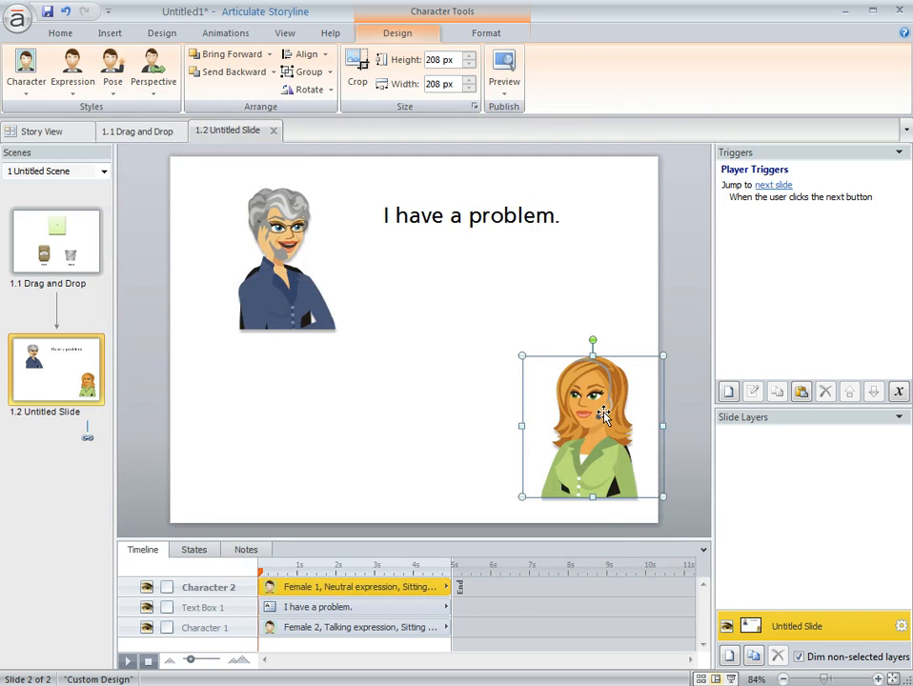
Step: Enlarge the Female 1 character and position it against the slide's bottom edge in the lower right corner
{"action": "left_click_drag", "start_coordinate": [521, 356], "coordinate": [464, 298]}
{"action": "left_click", "coordinate": [684, 395]}
{"action": "left_click_drag", "start_coordinate": [572, 400], "coordinate": [588, 427]}
{"action": "left_click", "coordinate": [690, 290]}
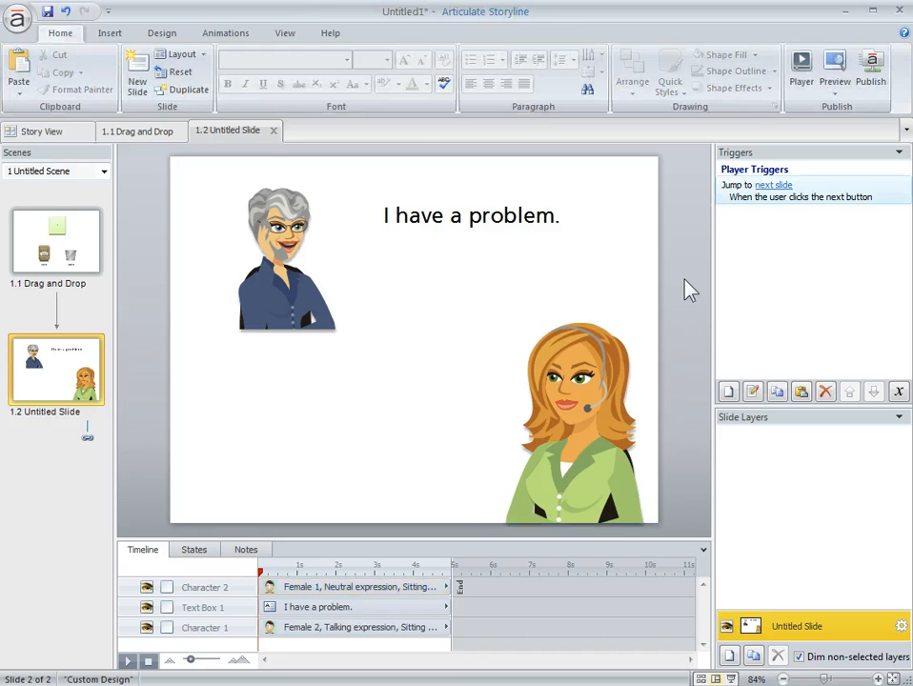
Step: Draw a thin rectangle about 712 by 32 px across the slide, directly beneath the first character
{"action": "left_click", "coordinate": [113, 34]}
{"action": "left_click", "coordinate": [294, 75]}
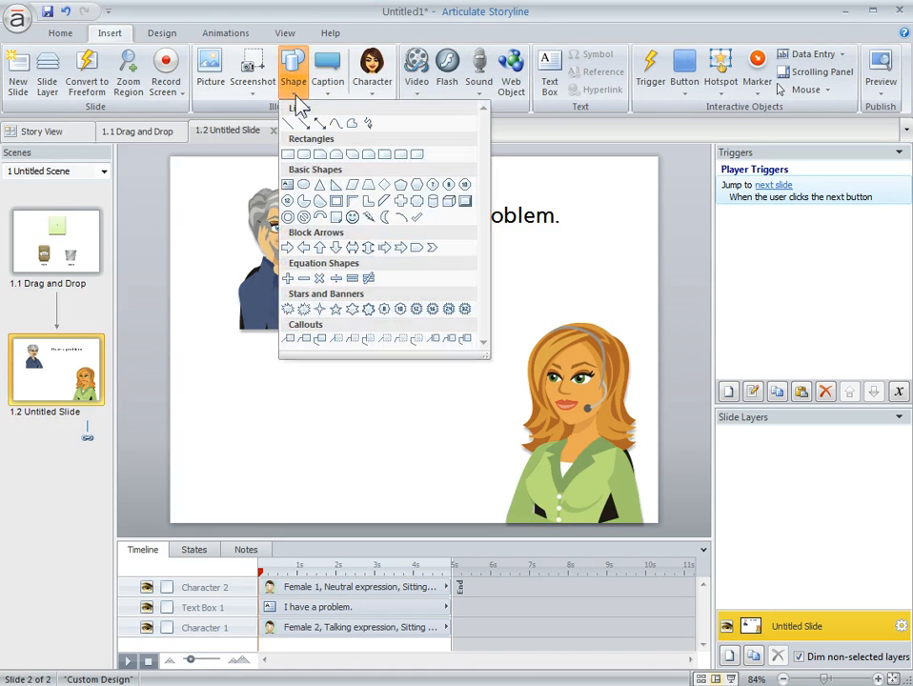
{"action": "left_click", "coordinate": [294, 153]}
{"action": "mouse_move", "coordinate": [176, 327]}
{"action": "left_mouse_down"}
{"action": "mouse_move", "coordinate": [284, 353]}
{"action": "mouse_move", "coordinate": [669, 351]}
{"action": "mouse_move", "coordinate": [660, 350]}
{"action": "left_mouse_up"}
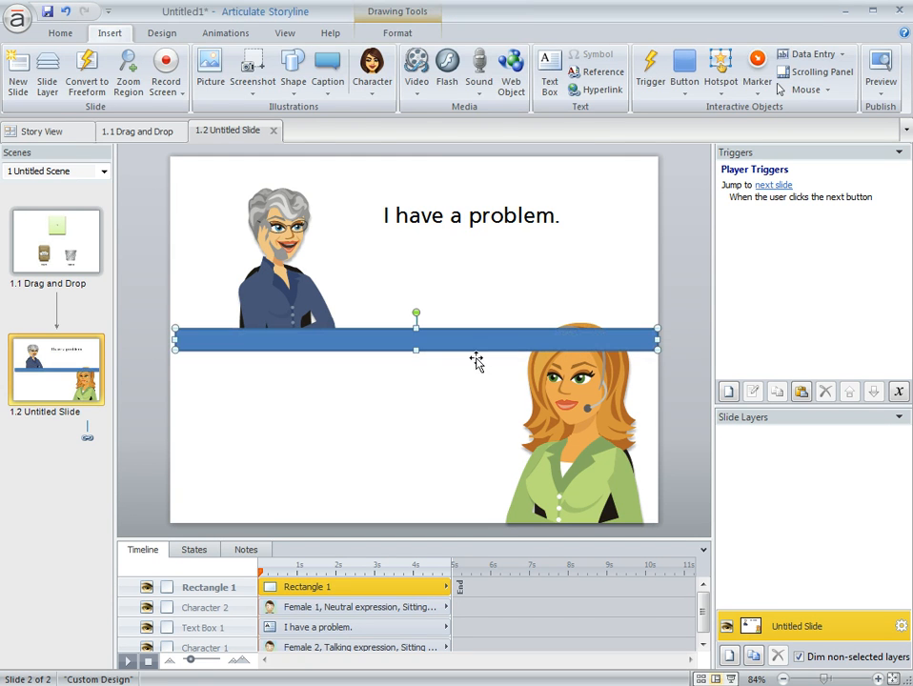
Step: Apply the black shape style to the rectangle and move it behind the Female 1 character in the stacking order
{"action": "left_click", "coordinate": [401, 36]}
{"action": "left_click", "coordinate": [240, 71]}
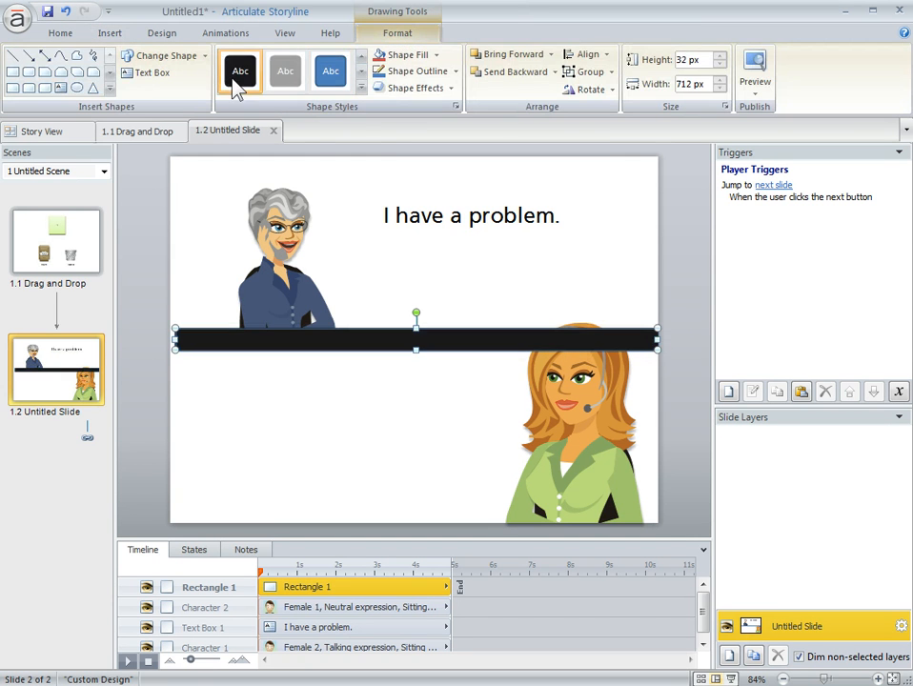
{"action": "left_click_drag", "start_coordinate": [315, 587], "coordinate": [314, 627]}
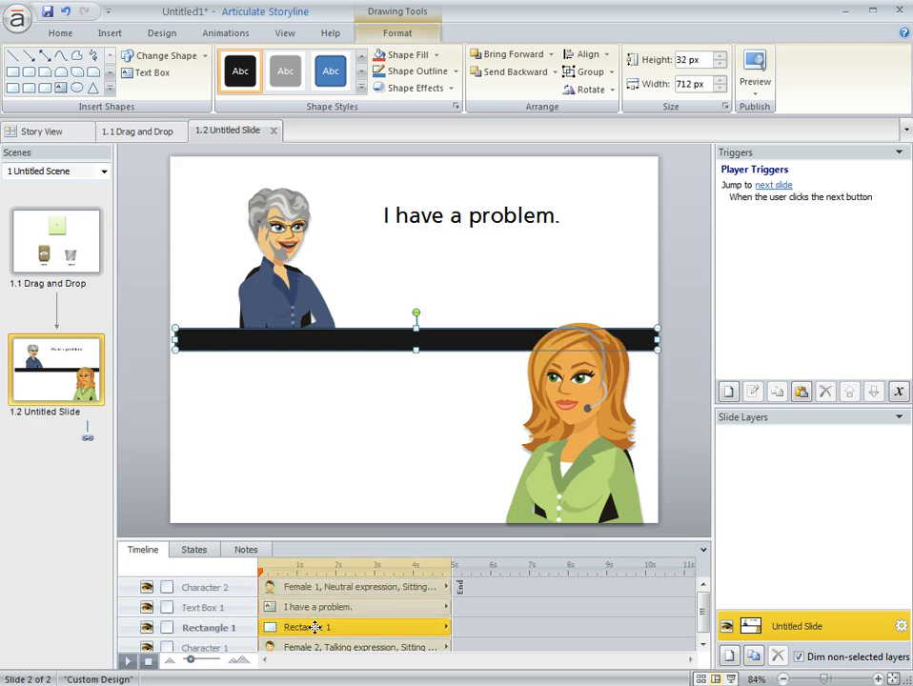
{"action": "left_click", "coordinate": [634, 250]}
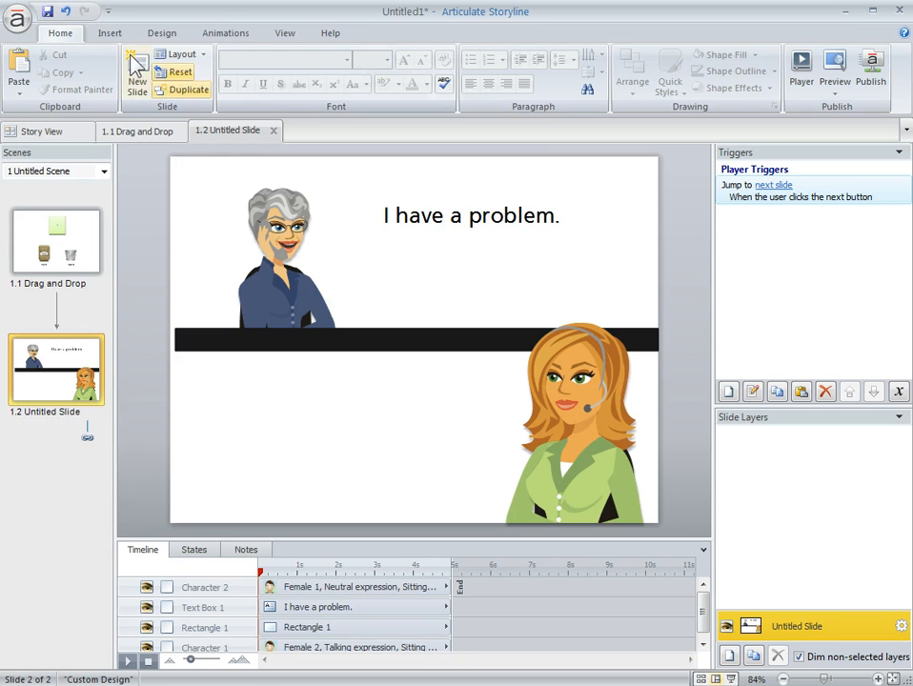
Step: Add a text box below the black bar reading "Too bad, that's part of life." in quotation marks
{"action": "left_click", "coordinate": [108, 33]}
{"action": "left_click", "coordinate": [549, 75]}
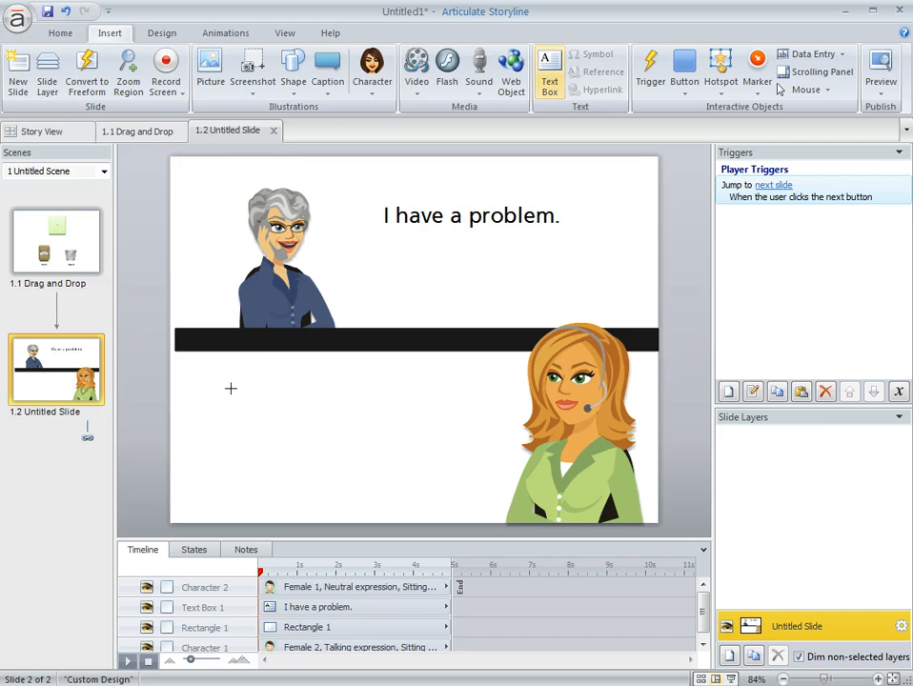
{"action": "left_click_drag", "start_coordinate": [215, 369], "coordinate": [356, 465]}
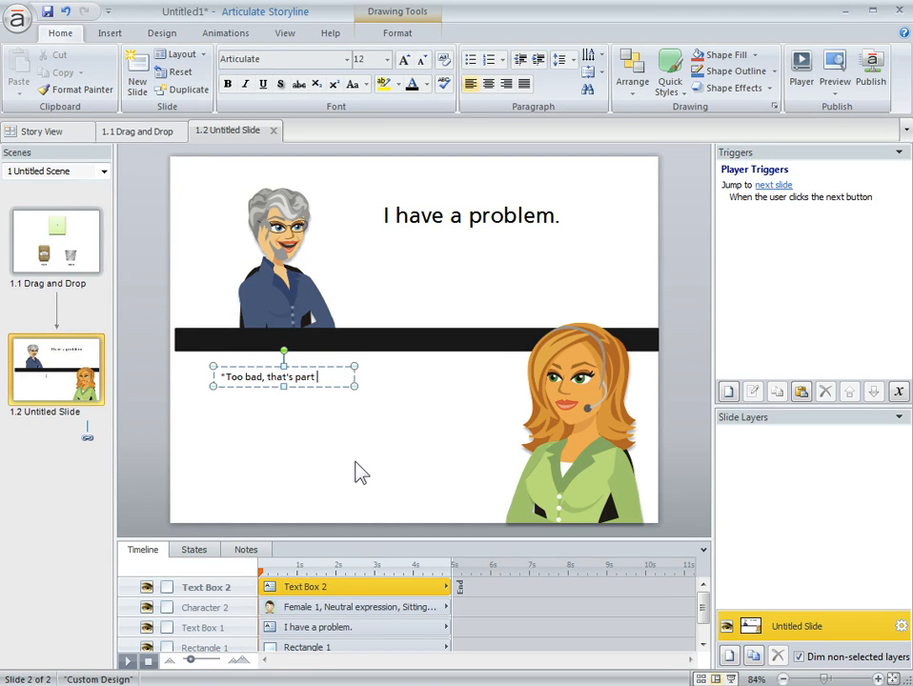
{"action": "type", "text": "\"Too bad, that's part of life.\""}
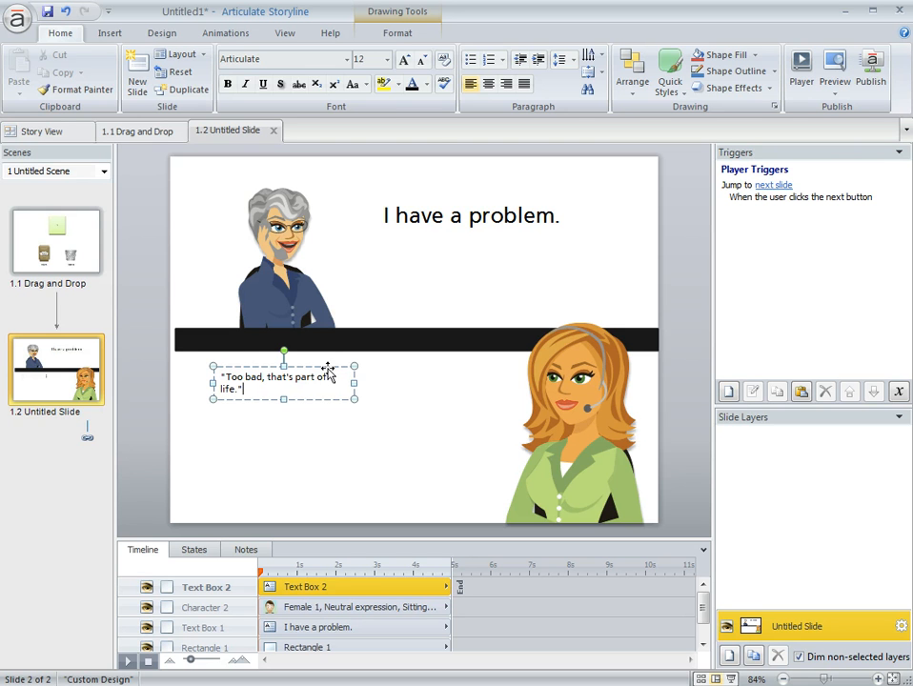
Step: Set the "Too bad, that's part of life." text to 18 pt and centre it
{"action": "left_click", "coordinate": [327, 368]}
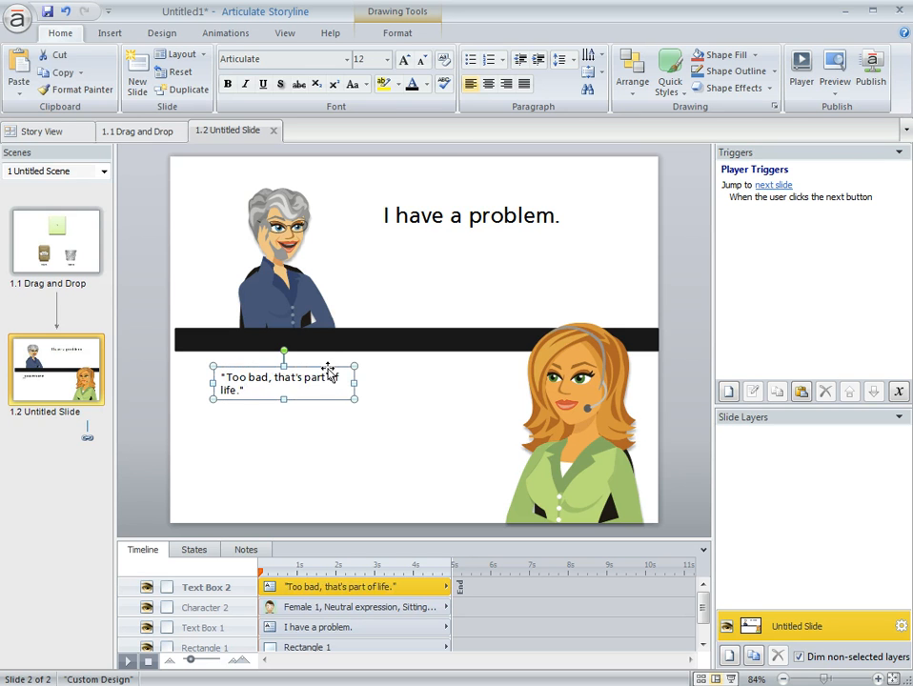
{"action": "left_click", "coordinate": [404, 60]}
{"action": "left_click", "coordinate": [405, 60]}
{"action": "left_click", "coordinate": [404, 60]}
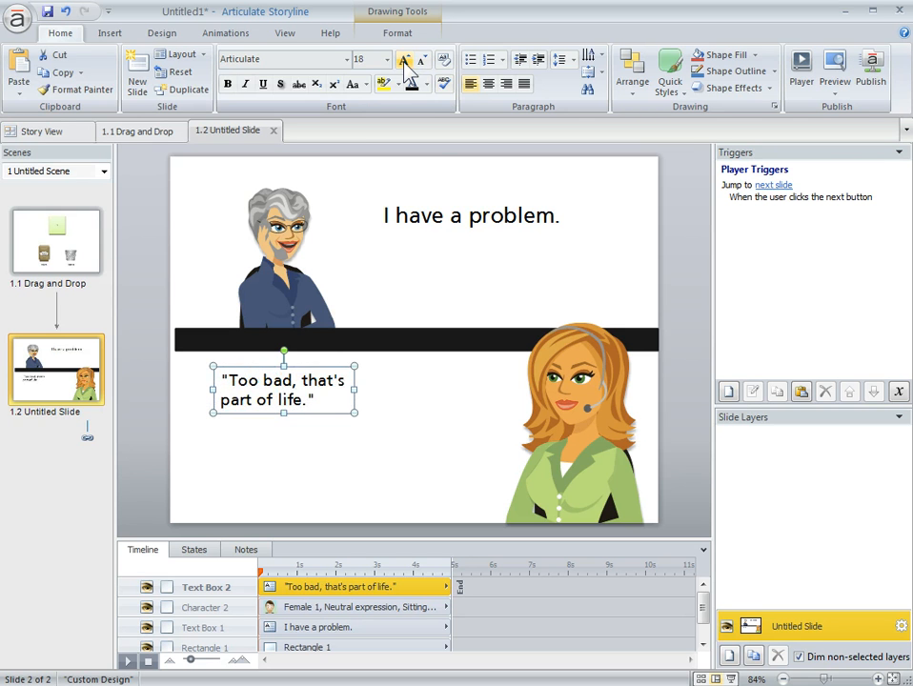
{"action": "left_click", "coordinate": [489, 84]}
{"action": "left_click", "coordinate": [649, 340]}
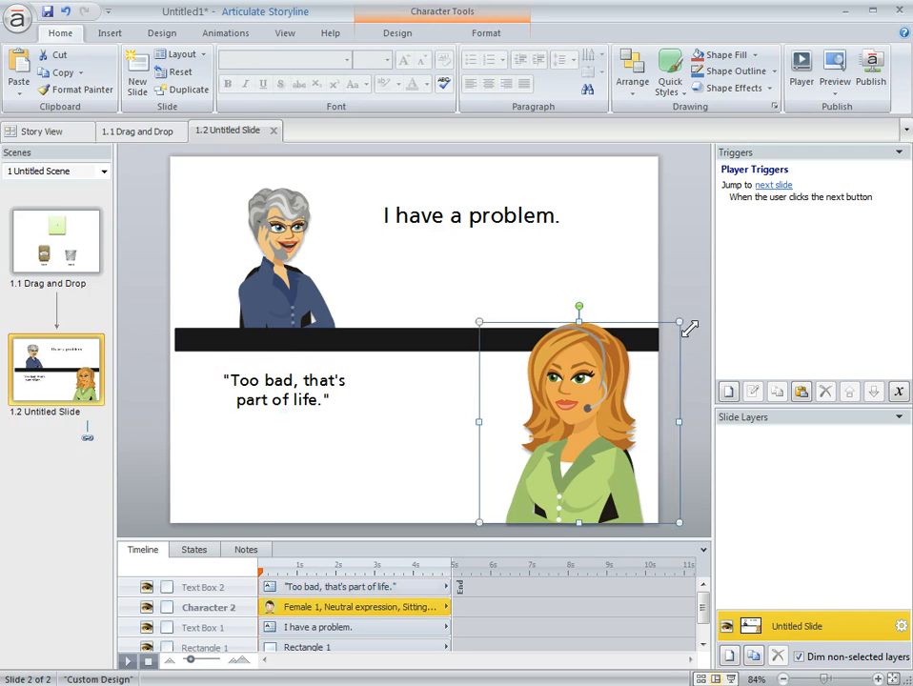
Step: Duplicate the "Too bad, that's part of life." text box and place the copy beside it, next to the Female 1 character
{"action": "left_click", "coordinate": [326, 401]}
{"action": "left_click", "coordinate": [332, 370]}
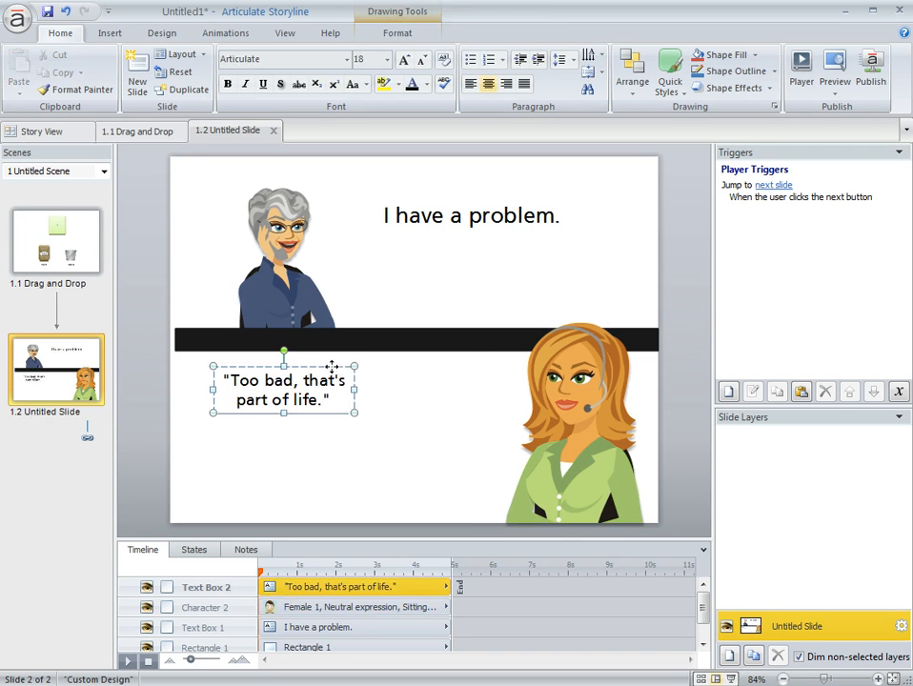
{"action": "left_click_drag", "start_coordinate": [359, 369], "coordinate": [491, 375]}
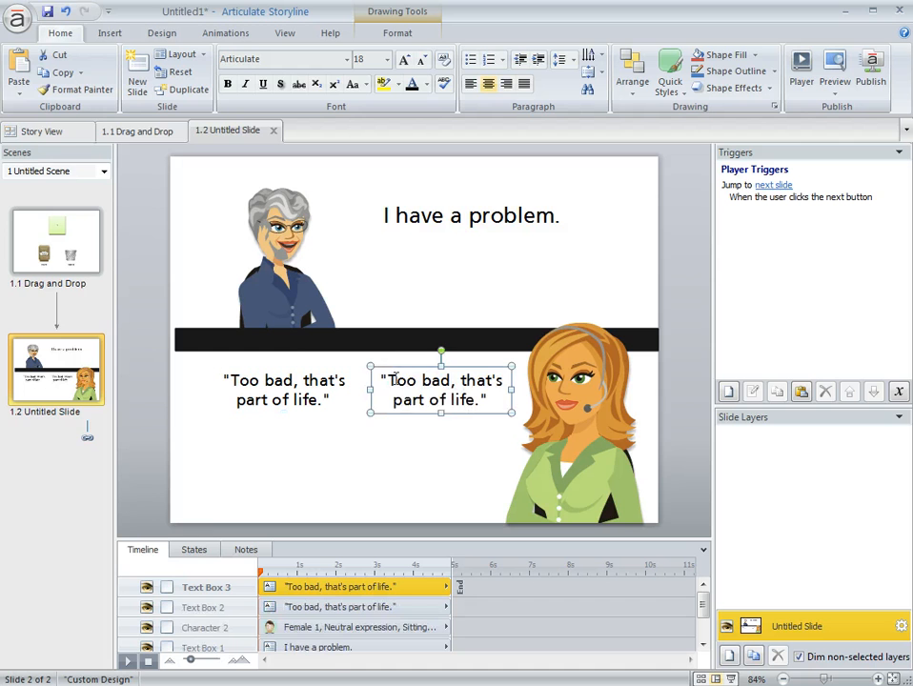
Step: Replace the wording inside the quotation marks of the copied text box with "I'm sorry to hear that. How can I help?"
{"action": "left_click_drag", "start_coordinate": [383, 379], "coordinate": [470, 401]}
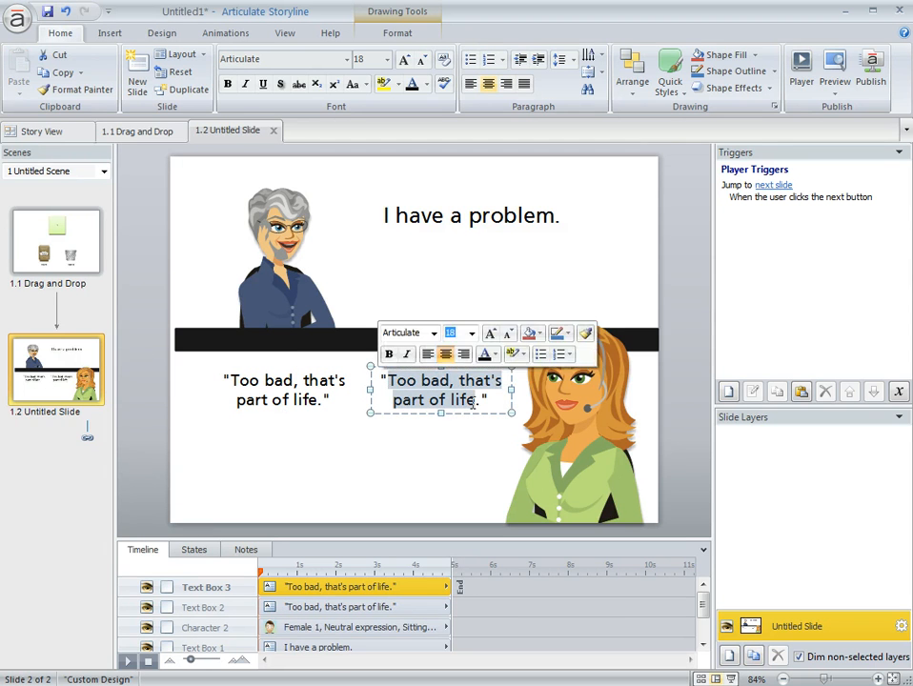
{"action": "type", "text": "I'm sor"}
{"action": "type", "text": "ry to hear th"}
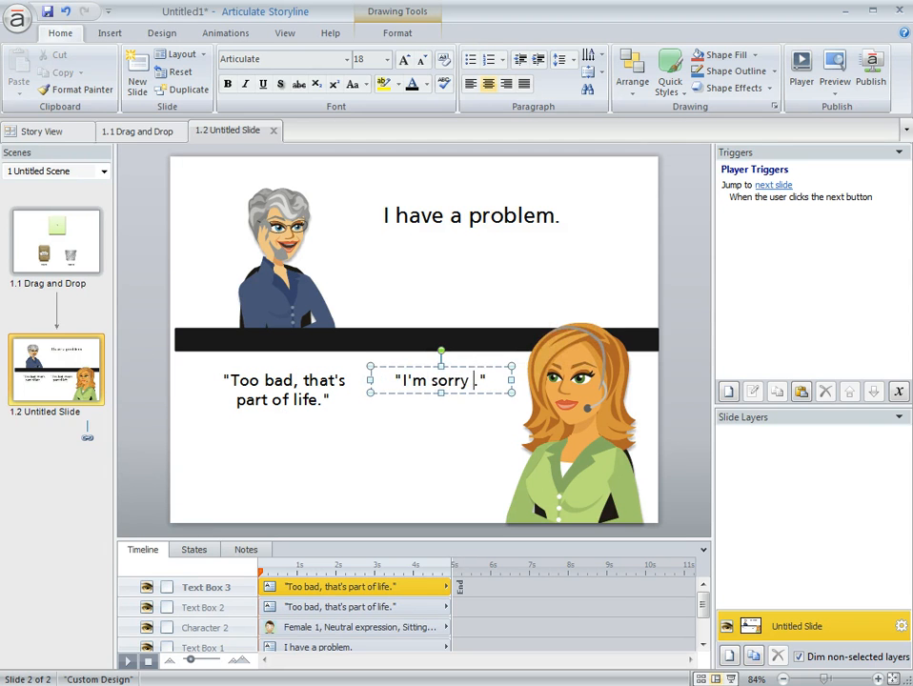
{"action": "type", "text": "at"}
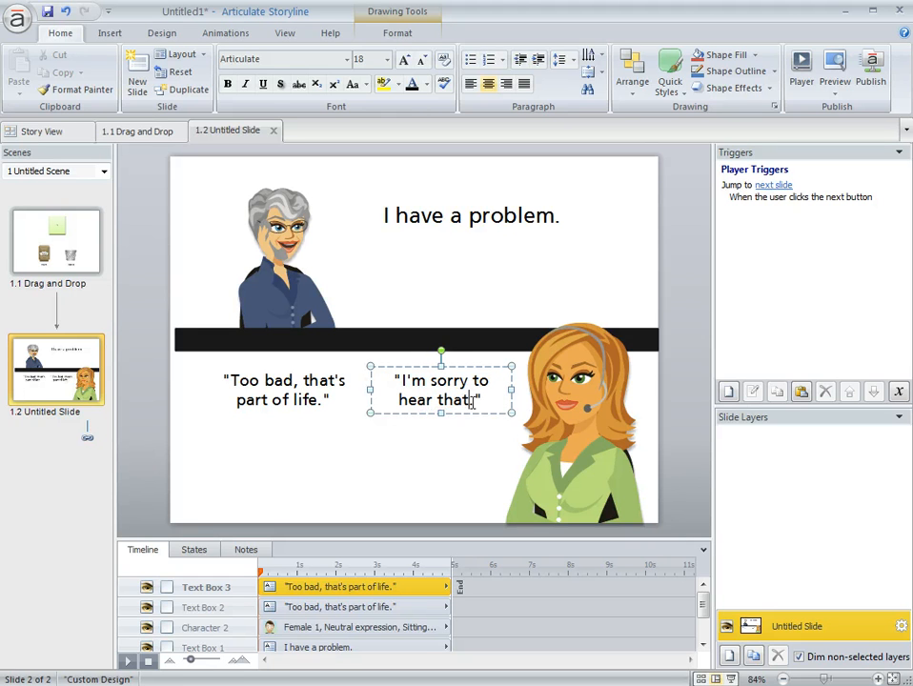
{"action": "type", "text": ". How can I help"}
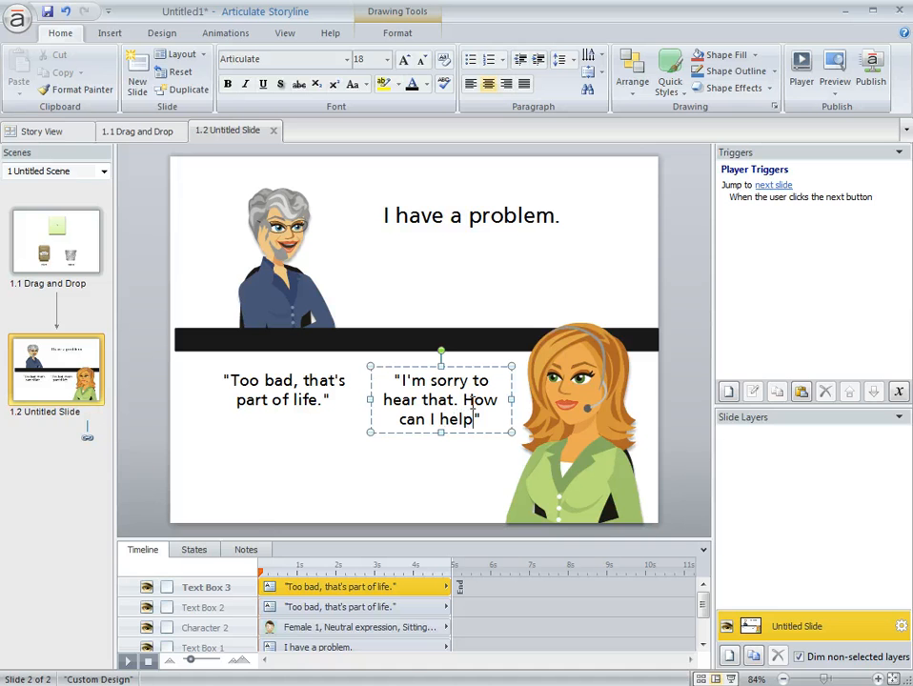
{"action": "type", "text": "?"}
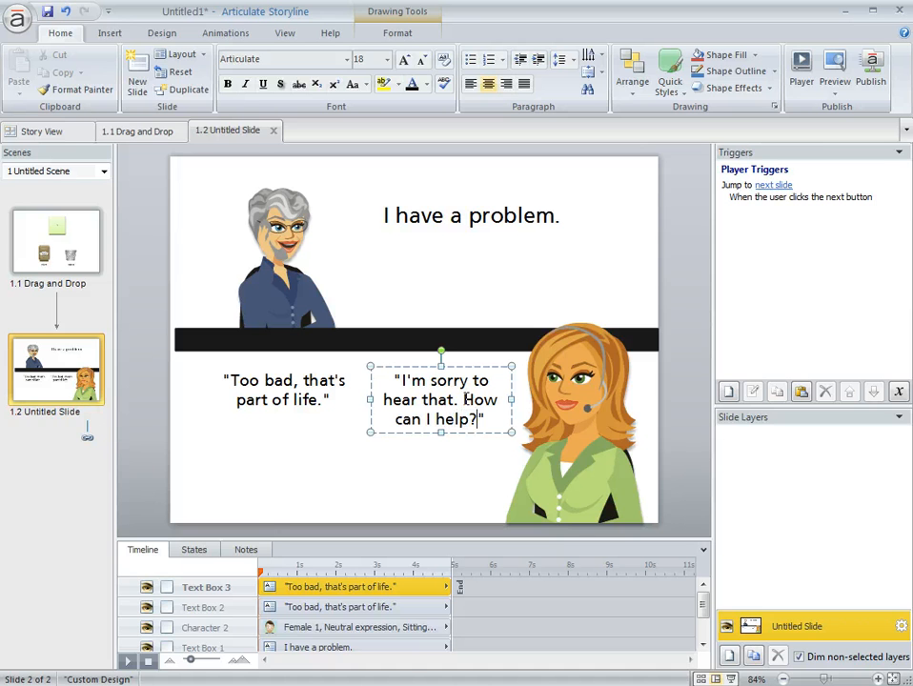
{"action": "left_click", "coordinate": [629, 400]}
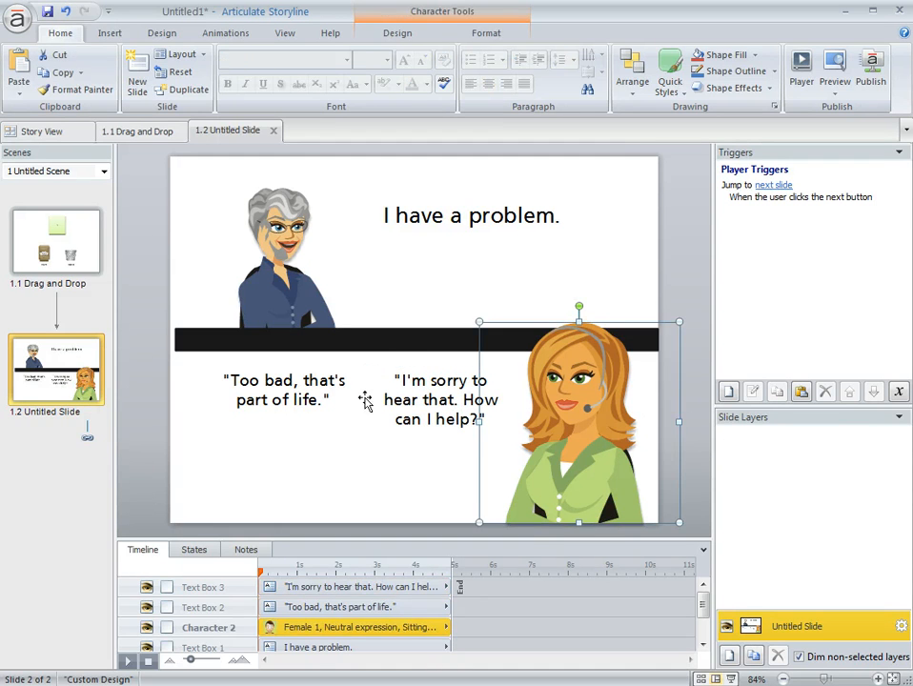
{"action": "left_click", "coordinate": [684, 291]}
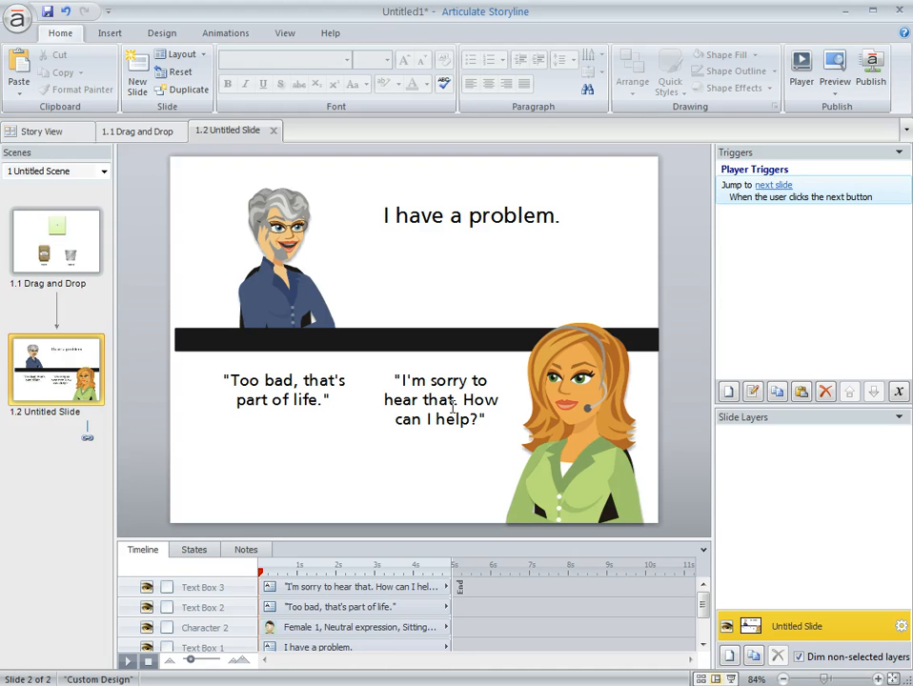
Step: Insert a blue button about 128 by 56 px below the "Too bad, that's part of life." text, labelled "Choice 1"
{"action": "left_click", "coordinate": [115, 34]}
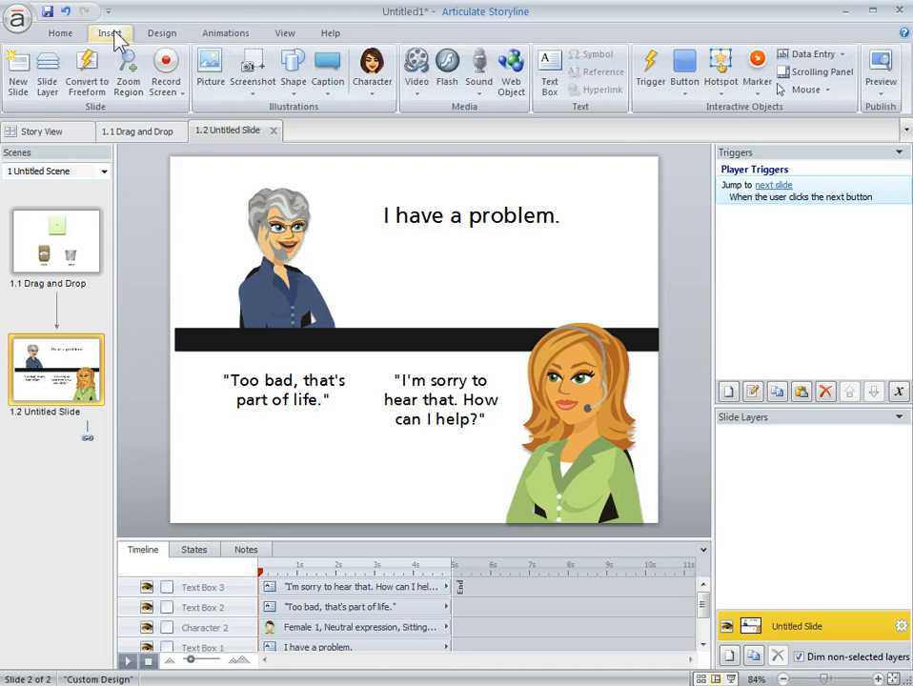
{"action": "left_click", "coordinate": [687, 93]}
{"action": "left_click", "coordinate": [724, 141]}
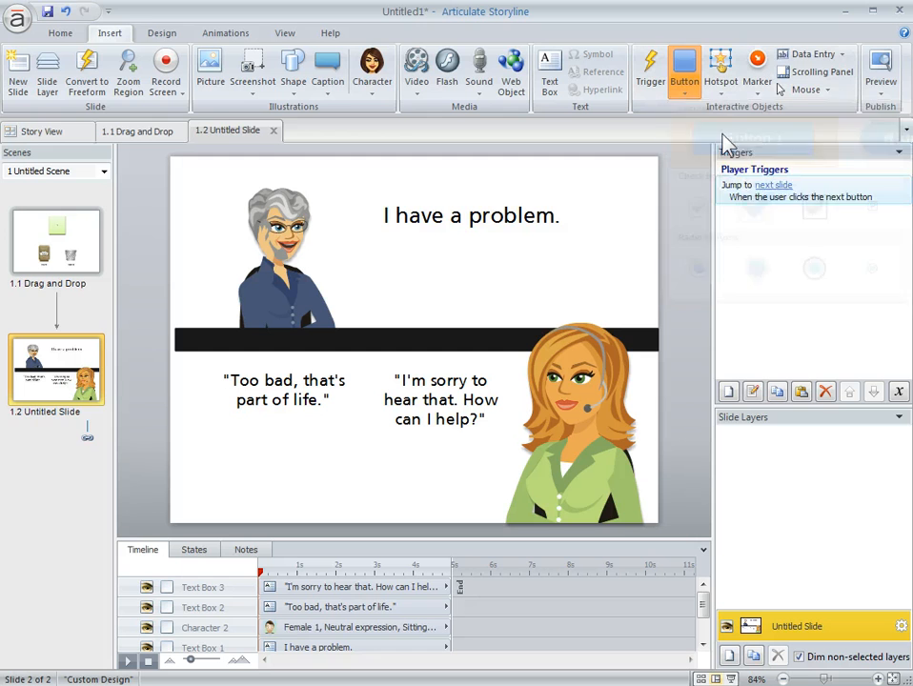
{"action": "mouse_move", "coordinate": [232, 467]}
{"action": "left_mouse_down"}
{"action": "mouse_move", "coordinate": [341, 489]}
{"action": "mouse_move", "coordinate": [317, 502]}
{"action": "left_mouse_up"}
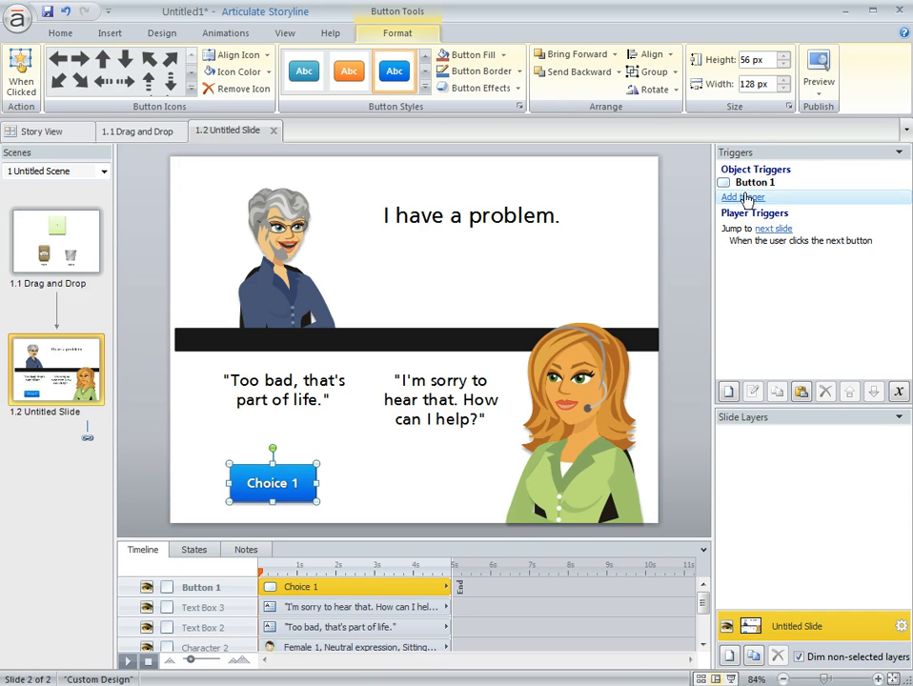
Step: Add a trigger to the Choice 1 button that changes the state of Character 1 (Female 2) to Angry when the user clicks
{"action": "left_click", "coordinate": [743, 198]}
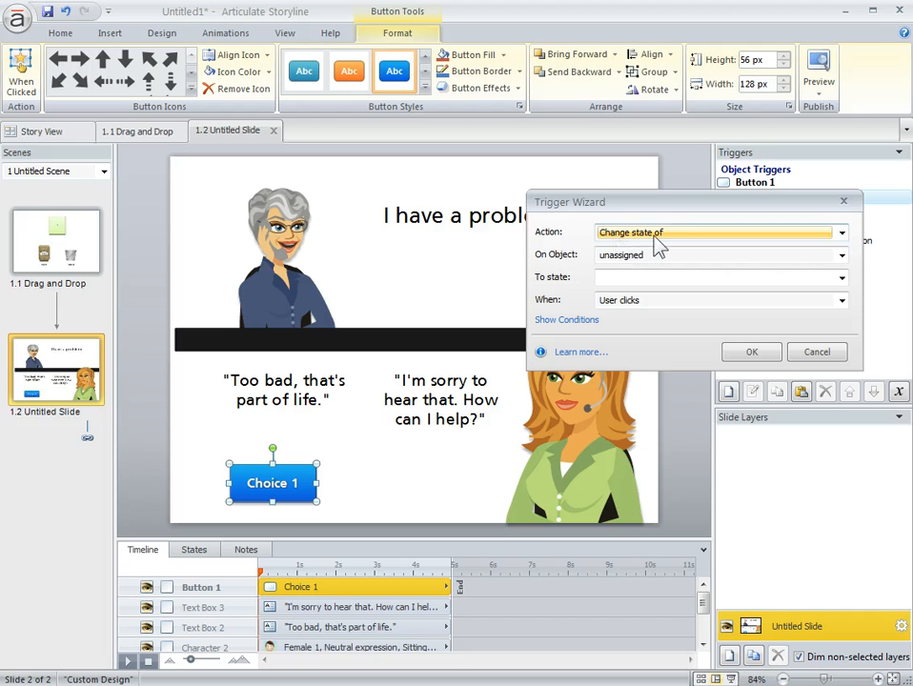
{"action": "left_click", "coordinate": [842, 255]}
{"action": "left_click", "coordinate": [648, 336]}
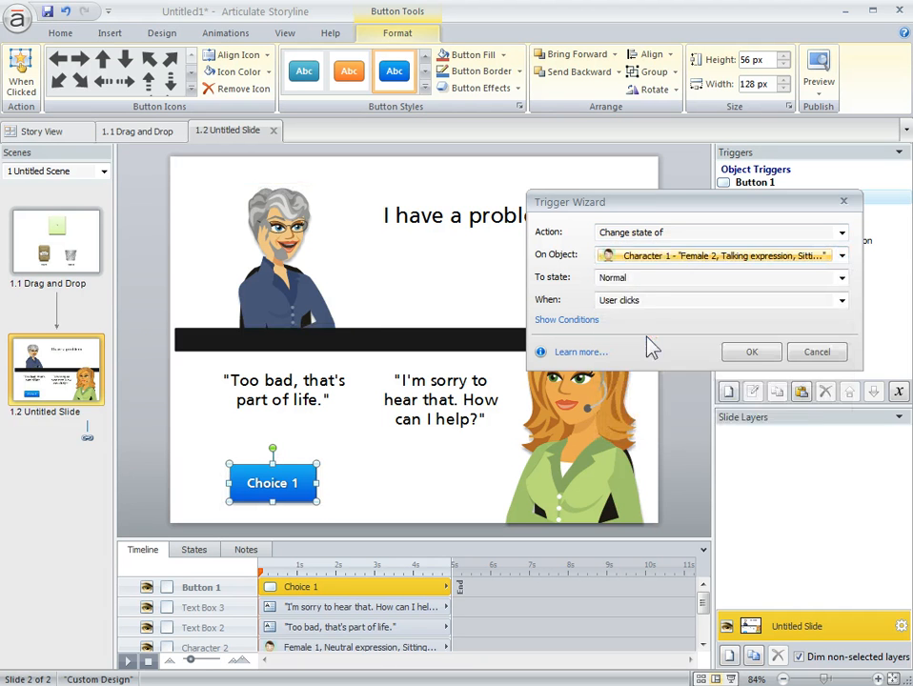
{"action": "left_click", "coordinate": [648, 281]}
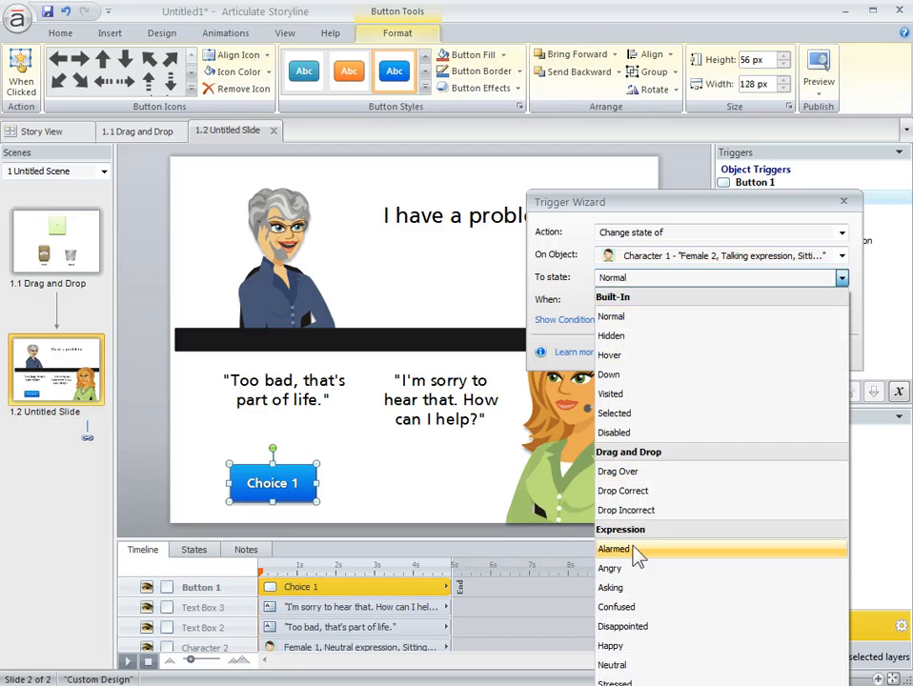
{"action": "left_click", "coordinate": [628, 572]}
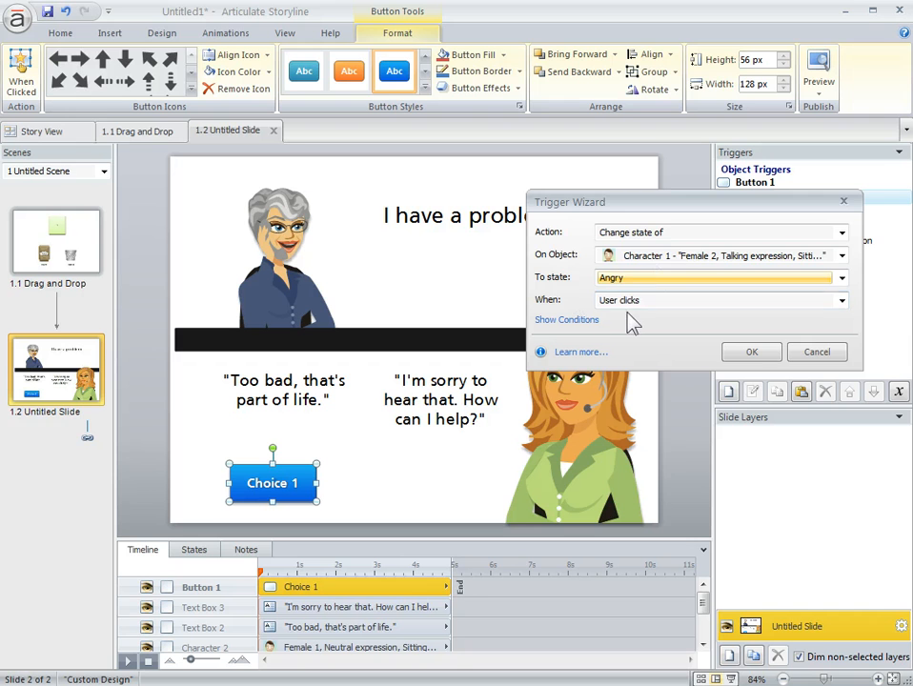
{"action": "left_click", "coordinate": [762, 353]}
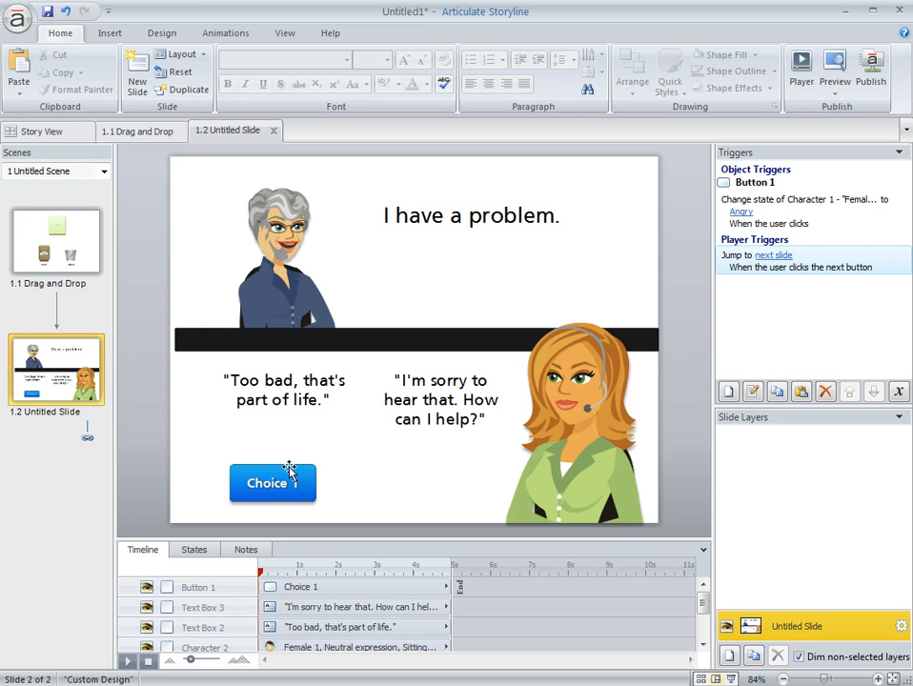
Step: Duplicate the Choice 1 button's Angry trigger and set the copy to change Character 2 (Female 1) to the Alarmed state
{"action": "left_click", "coordinate": [774, 211]}
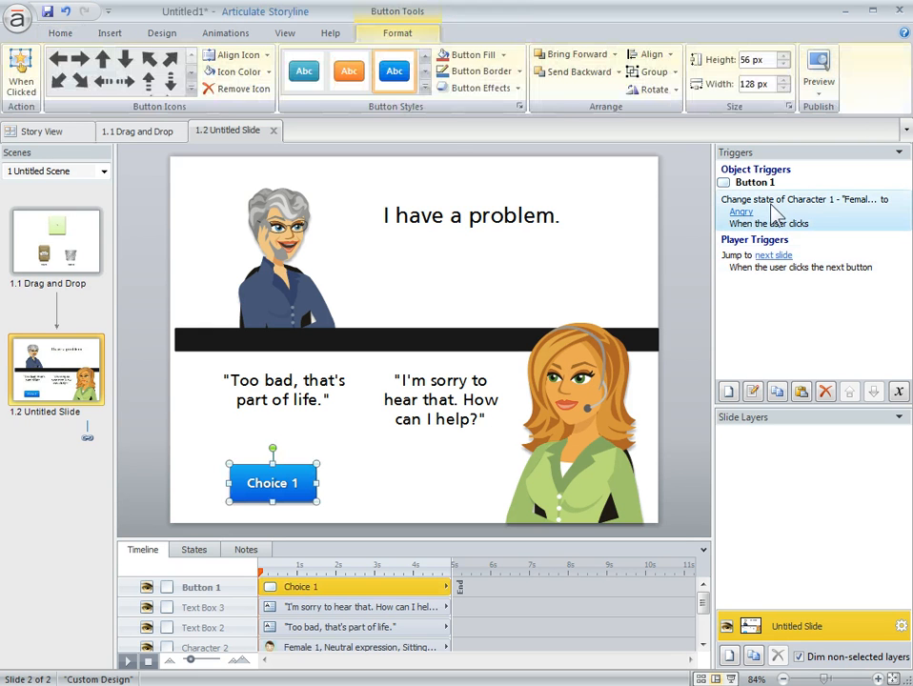
{"action": "left_click", "coordinate": [777, 392]}
{"action": "left_click", "coordinate": [802, 392]}
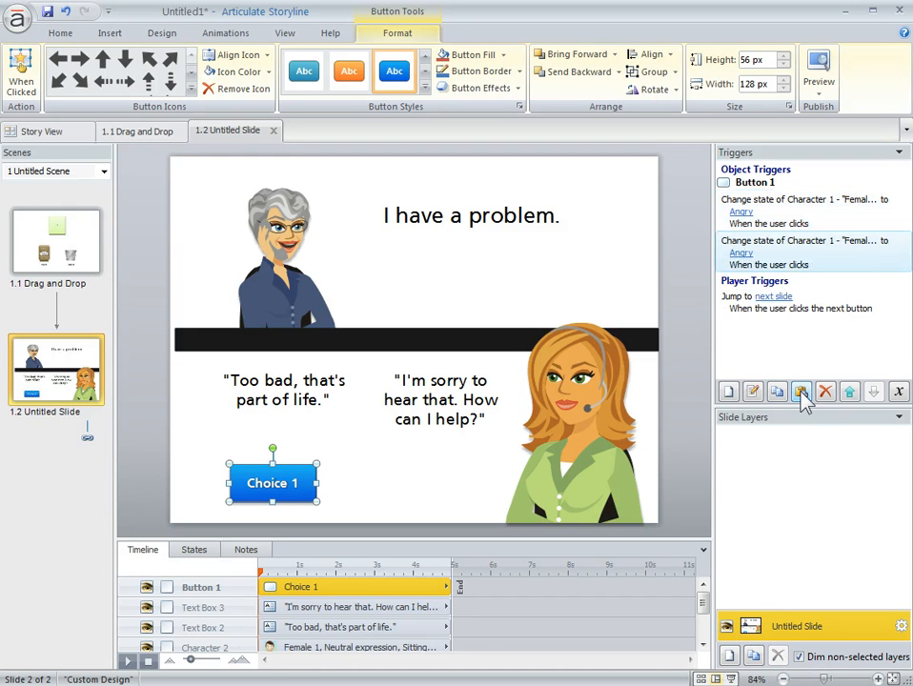
{"action": "double_click", "coordinate": [799, 260]}
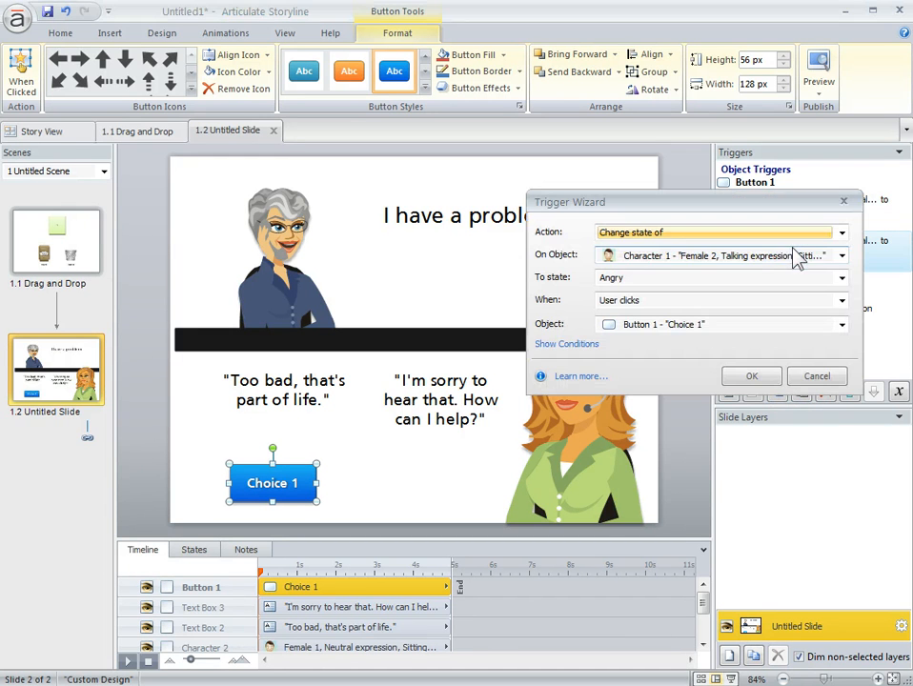
{"action": "left_click", "coordinate": [842, 256]}
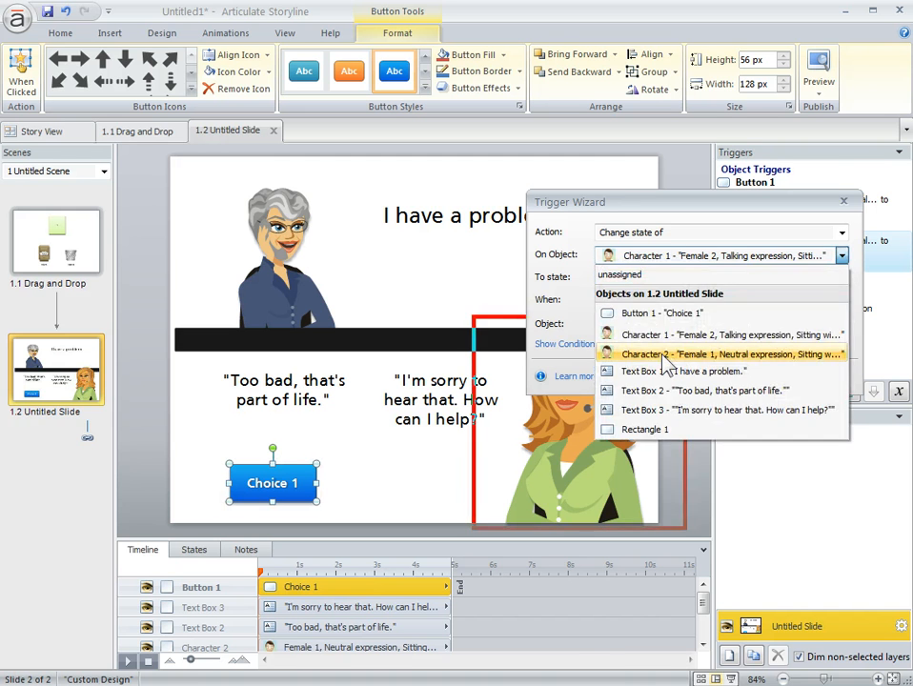
{"action": "left_click", "coordinate": [665, 354]}
{"action": "left_click", "coordinate": [624, 279]}
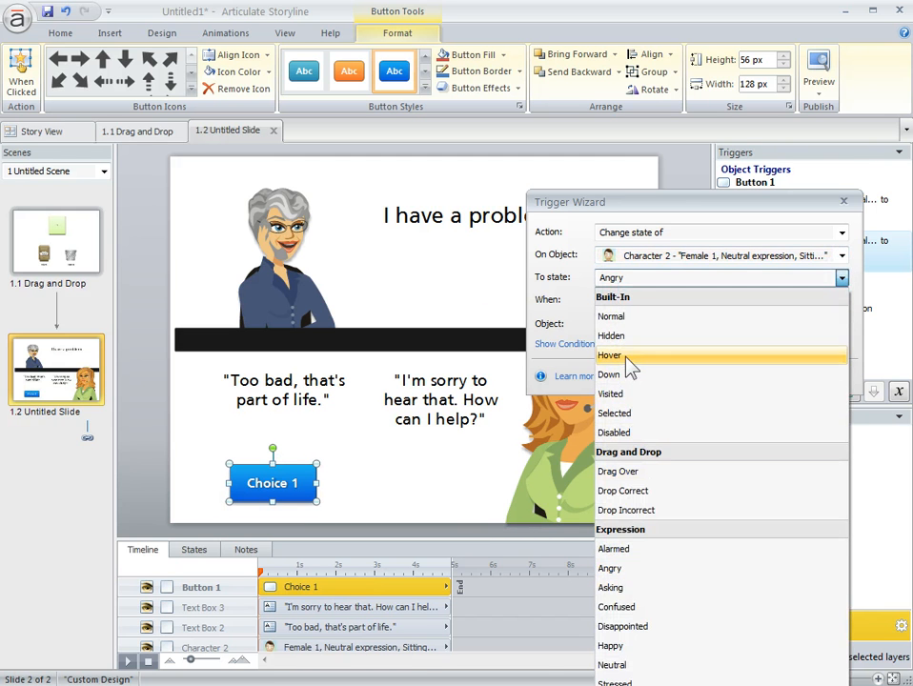
{"action": "left_click", "coordinate": [624, 550]}
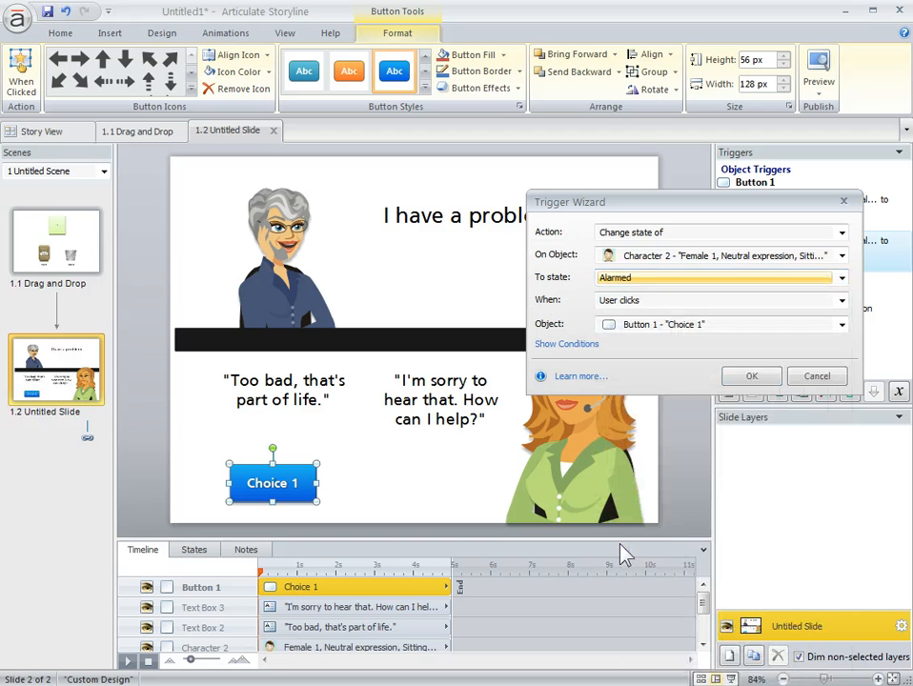
{"action": "left_click", "coordinate": [752, 380]}
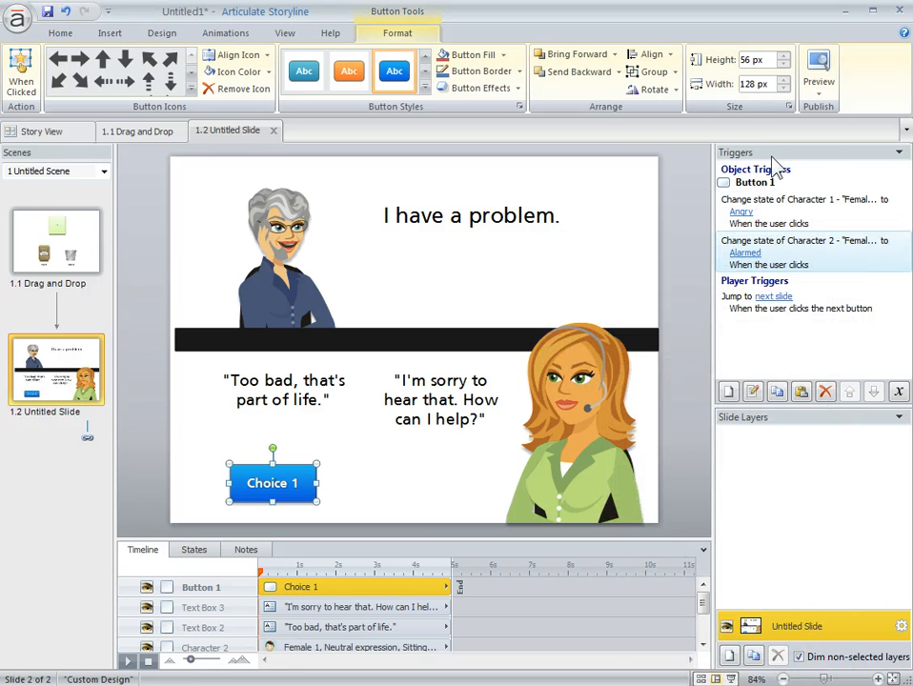
Step: Preview this slide, test the Choice 1 button and return to editing
{"action": "left_click", "coordinate": [819, 89]}
{"action": "left_click", "coordinate": [851, 114]}
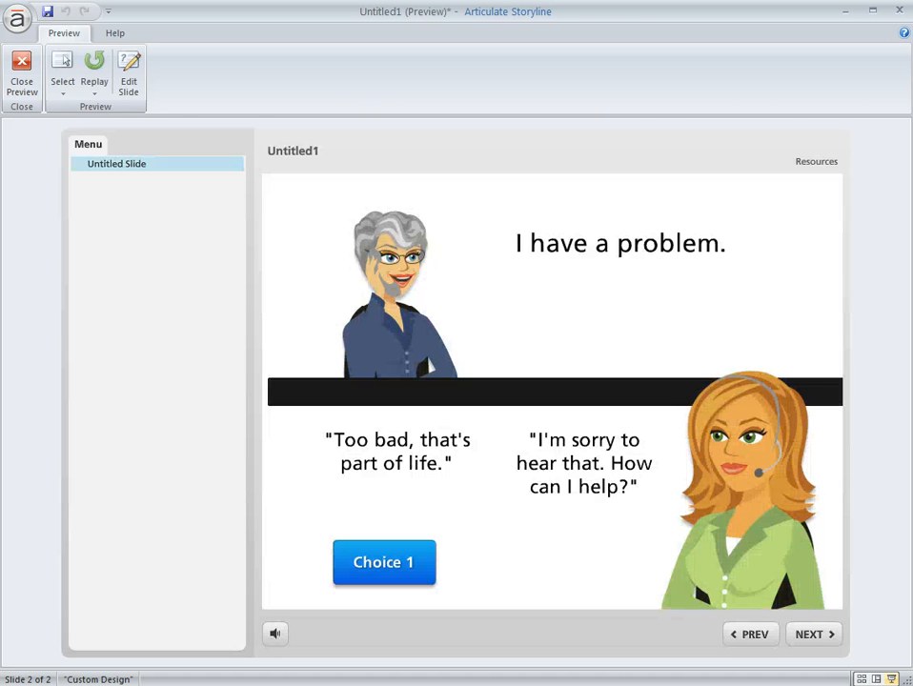
{"action": "left_click", "coordinate": [407, 563]}
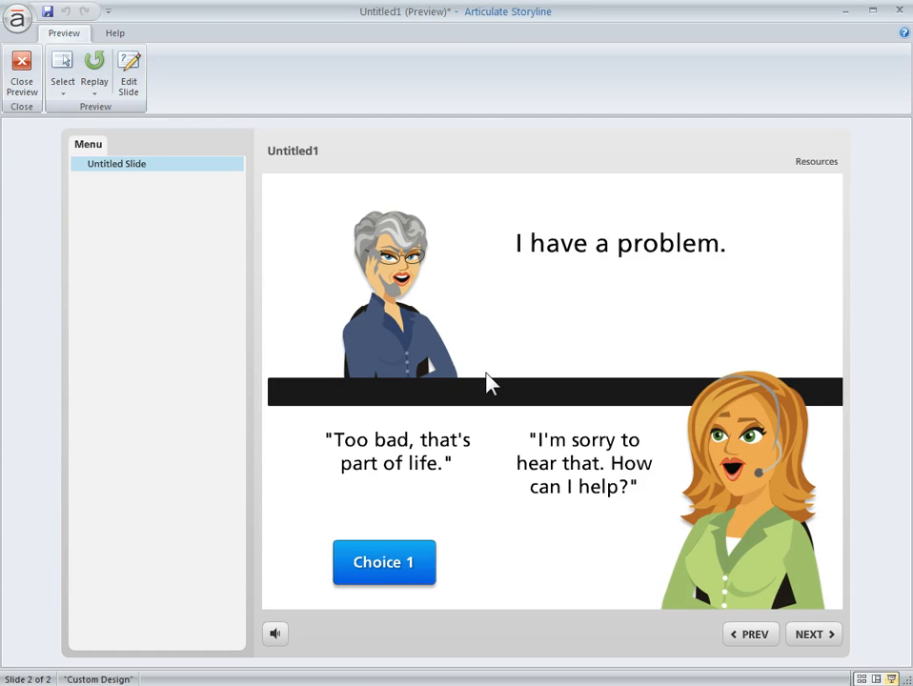
{"action": "left_click", "coordinate": [23, 75]}
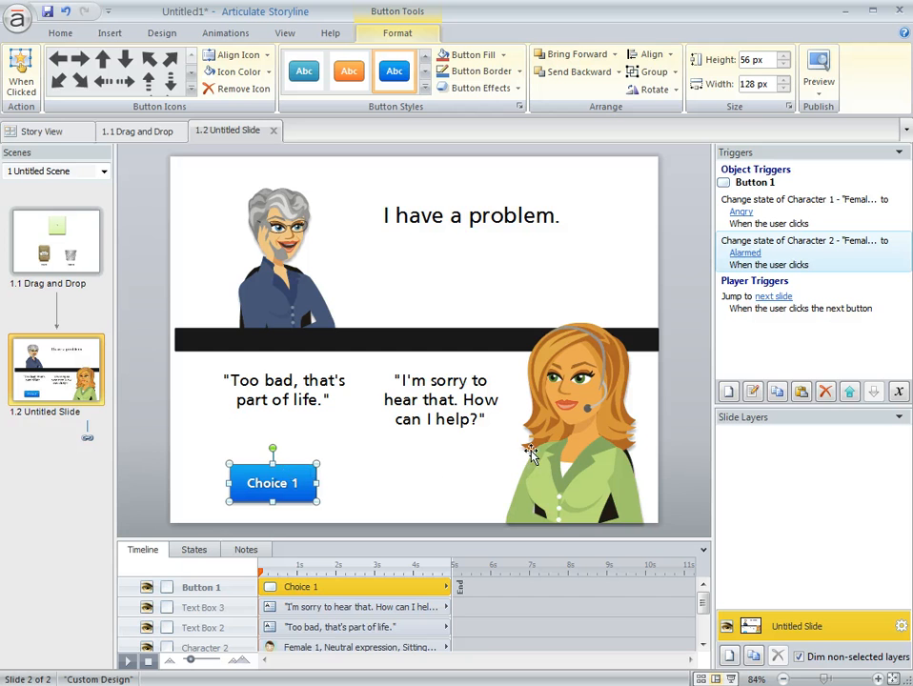
Step: Duplicate the Choice 1 button below the "I'm sorry to hear that" response and relabel the copy "Choice 2"
{"action": "left_click_drag", "start_coordinate": [290, 467], "coordinate": [448, 471]}
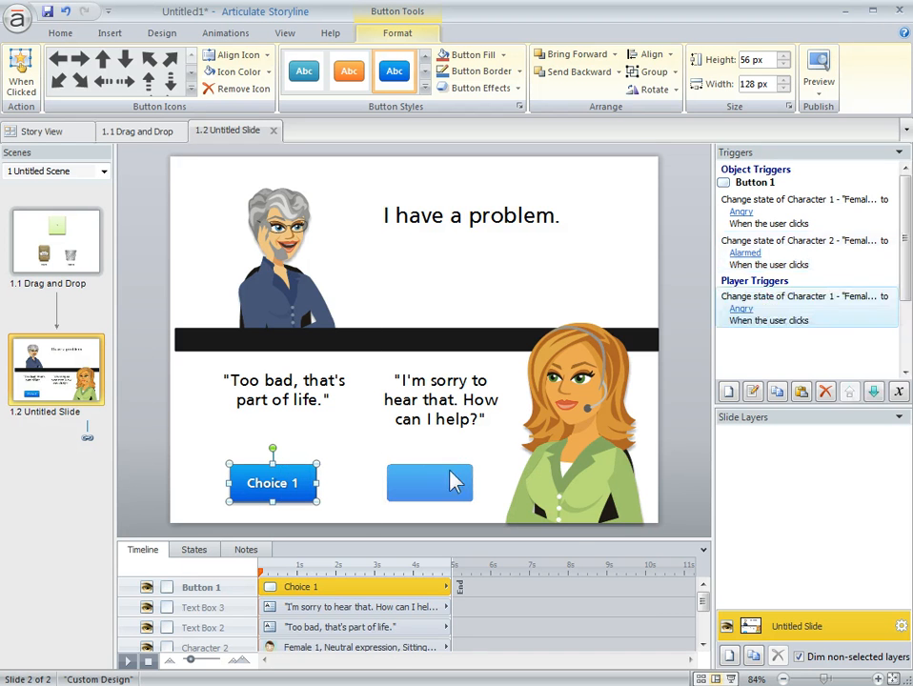
{"action": "key", "text": "BackSpace"}
{"action": "type", "text": "2"}
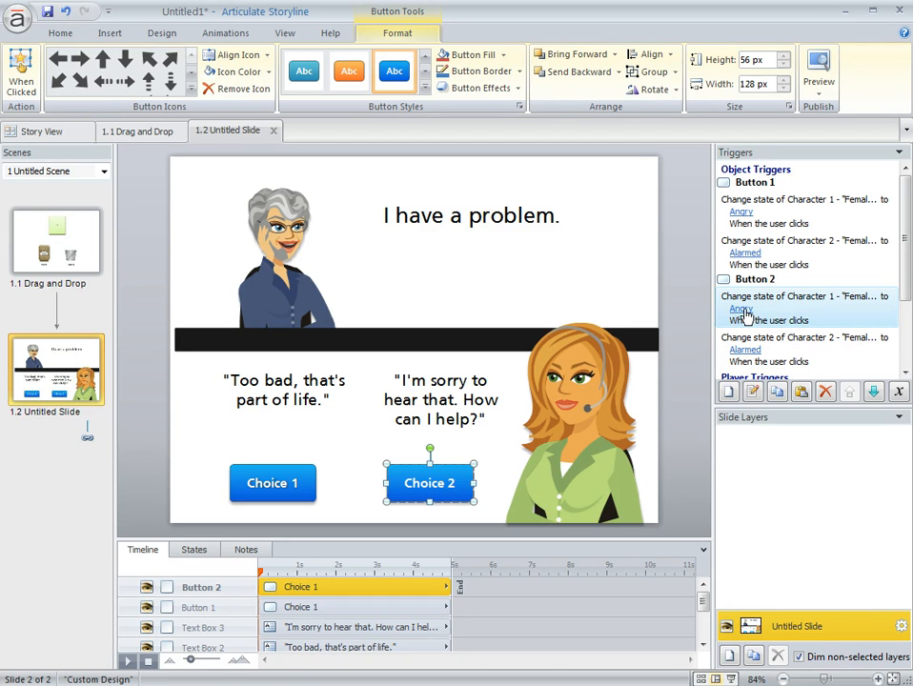
Step: Set both Choice 2 button triggers, for Character 1 and Character 2, to the Happy state
{"action": "left_click", "coordinate": [743, 309]}
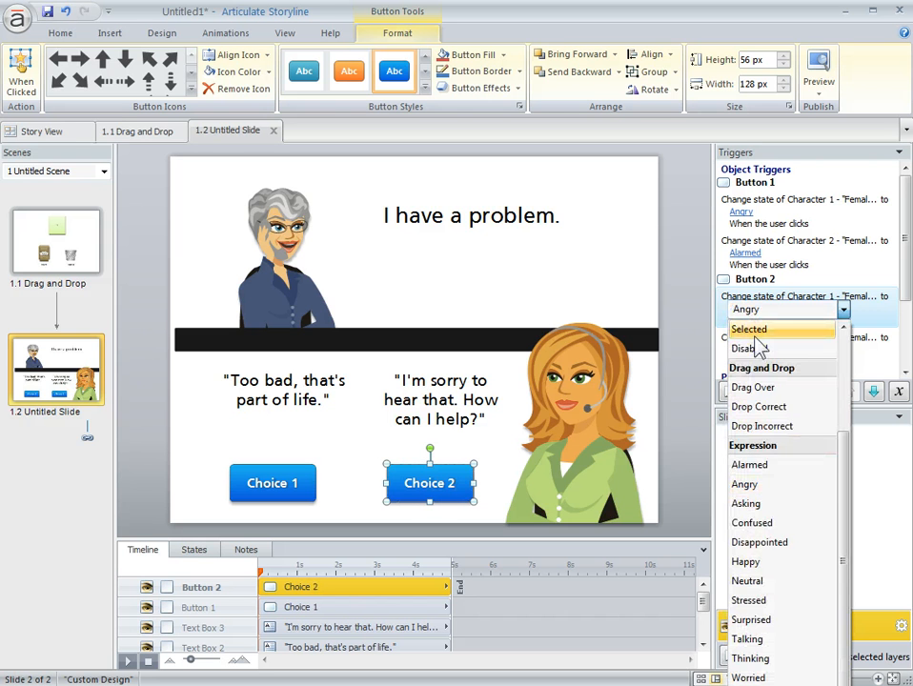
{"action": "left_click", "coordinate": [760, 563]}
{"action": "left_click", "coordinate": [785, 341]}
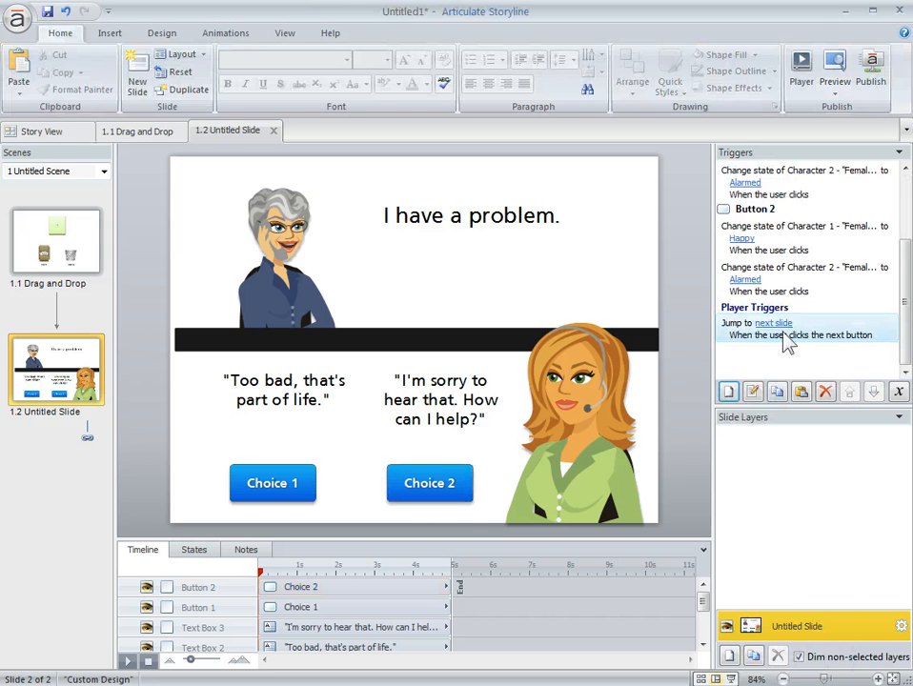
{"action": "left_click", "coordinate": [746, 279]}
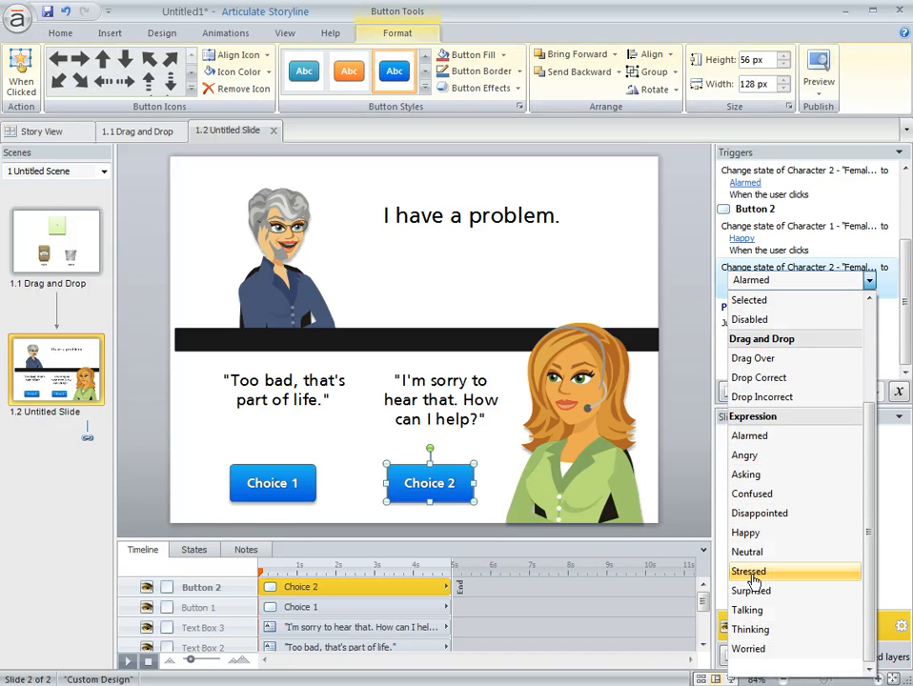
{"action": "left_click", "coordinate": [751, 534]}
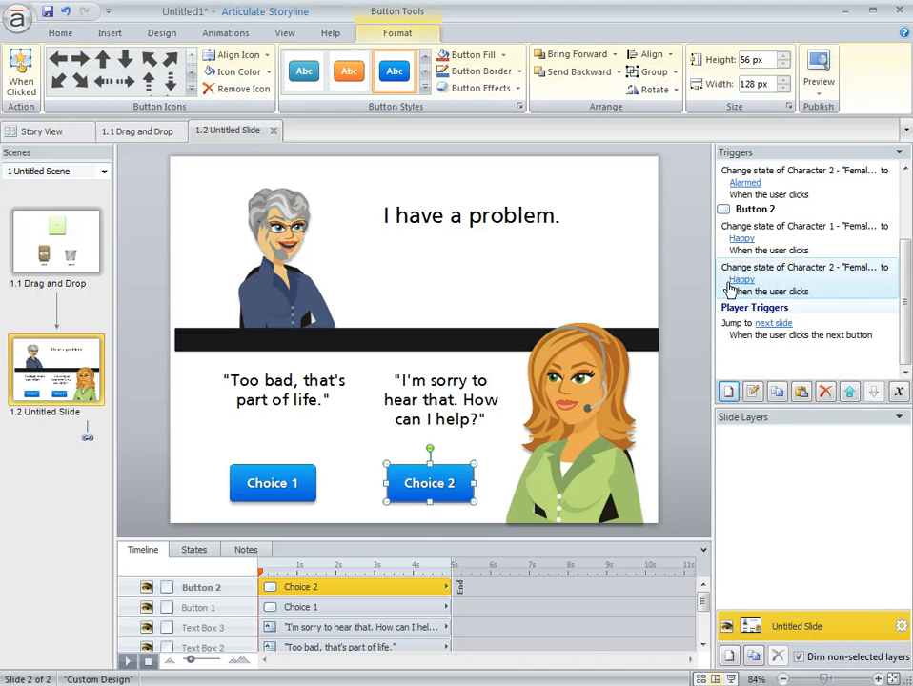
Step: Preview this slide and test the Choice 1 and Choice 2 buttons to compare the characters' expressions
{"action": "left_click", "coordinate": [819, 88]}
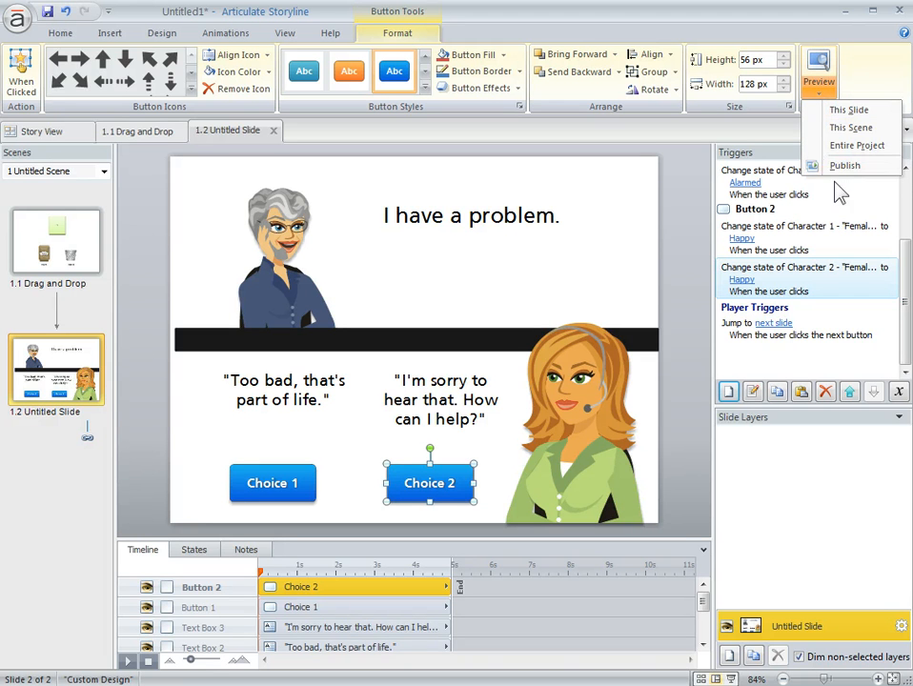
{"action": "left_click", "coordinate": [828, 112]}
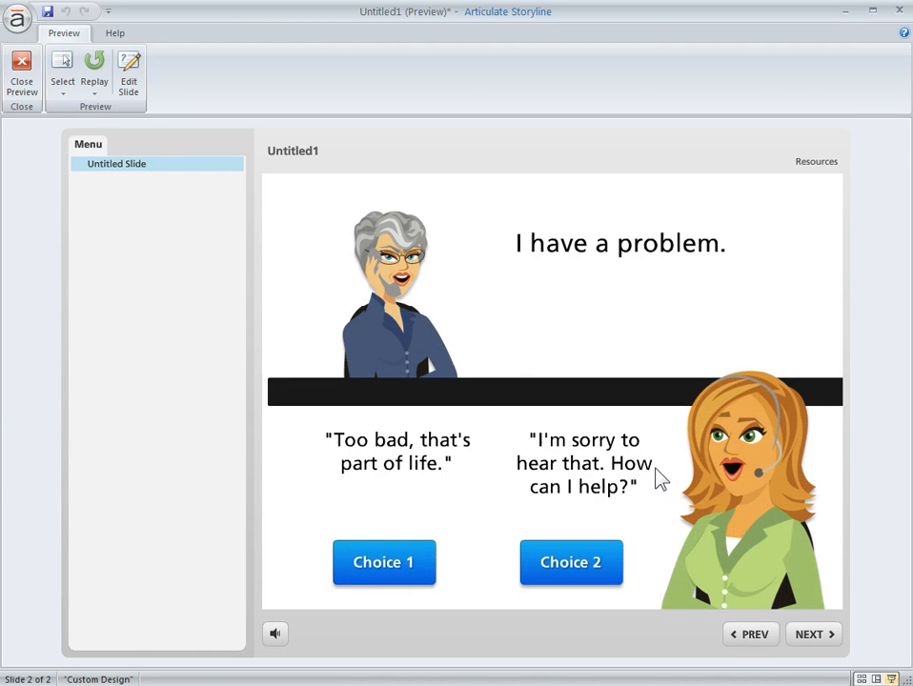
{"action": "left_click", "coordinate": [581, 562]}
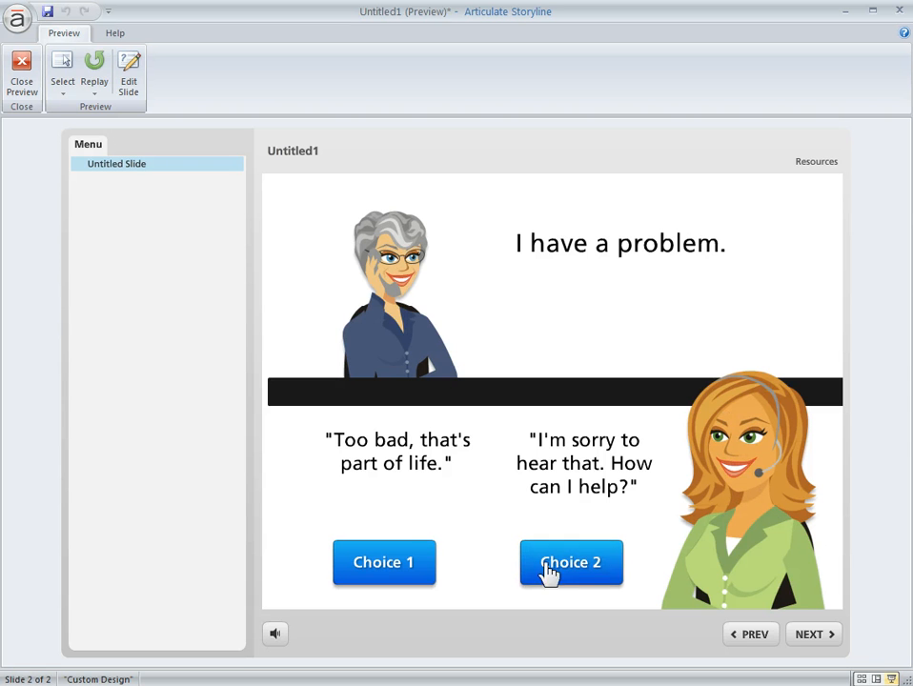
{"action": "left_click", "coordinate": [398, 564]}
{"action": "left_click", "coordinate": [581, 569]}
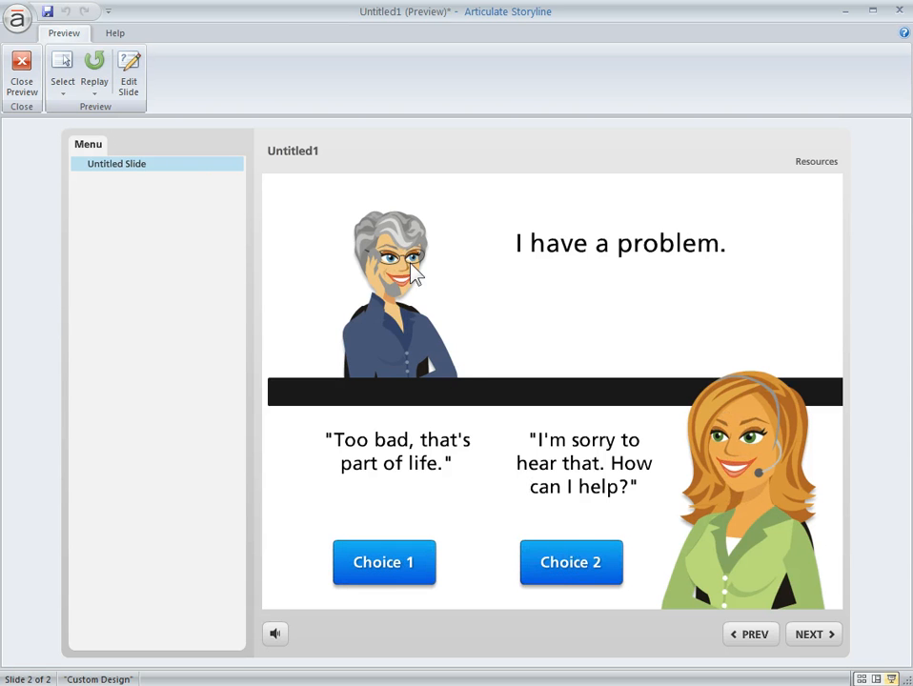